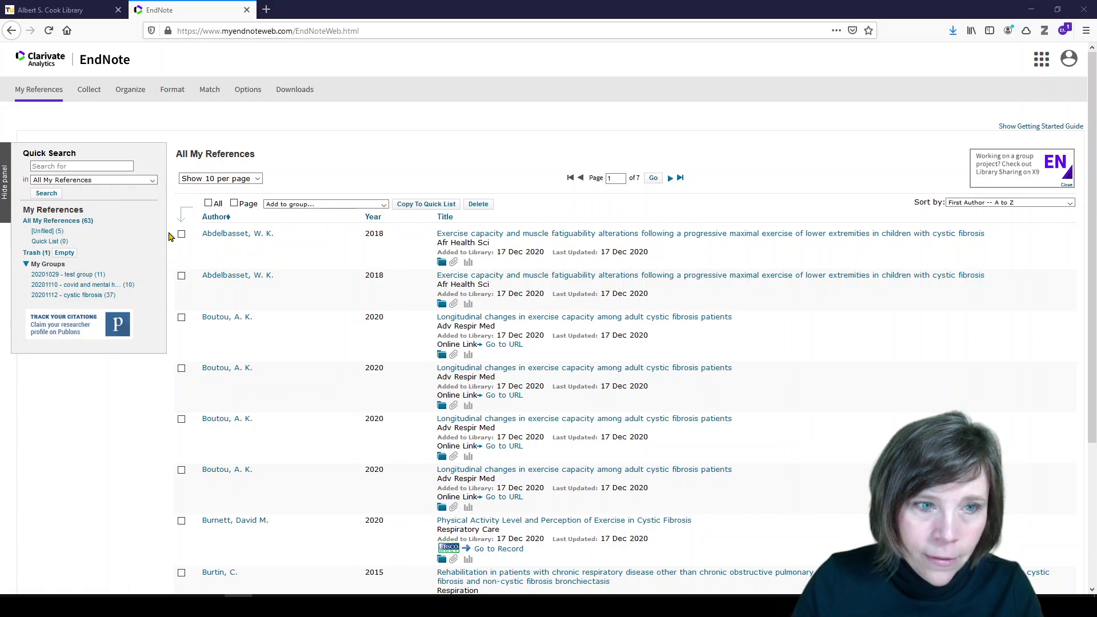
- Start a Collect > Online Search and choose PubMed (NLM) from the database list
left_click_drag(170, 151, 249, 455)
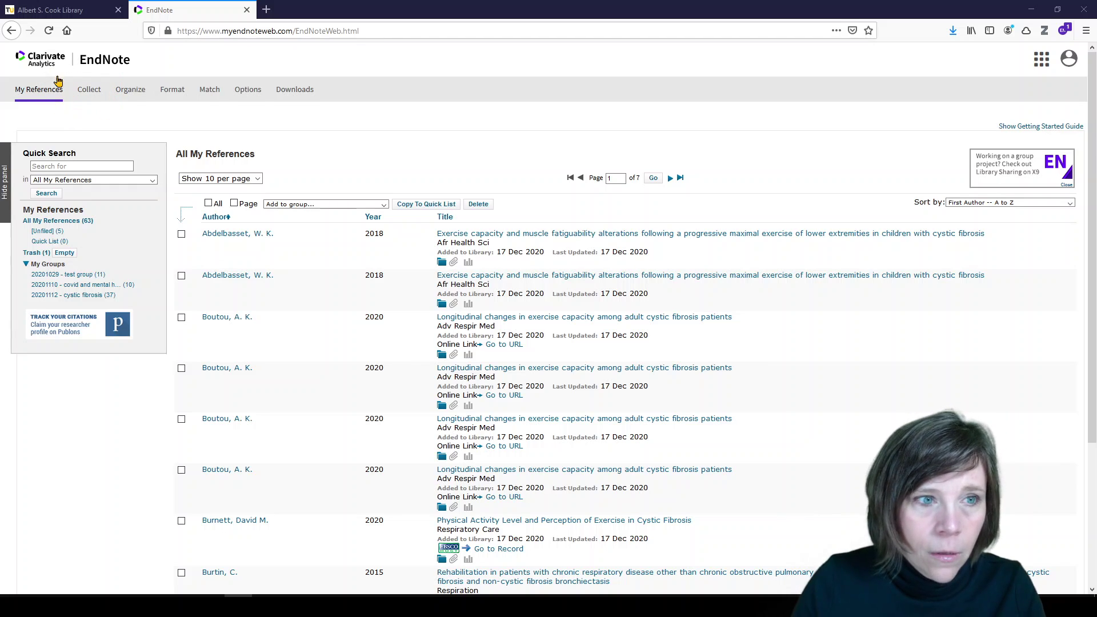
mouse_move(89, 91)
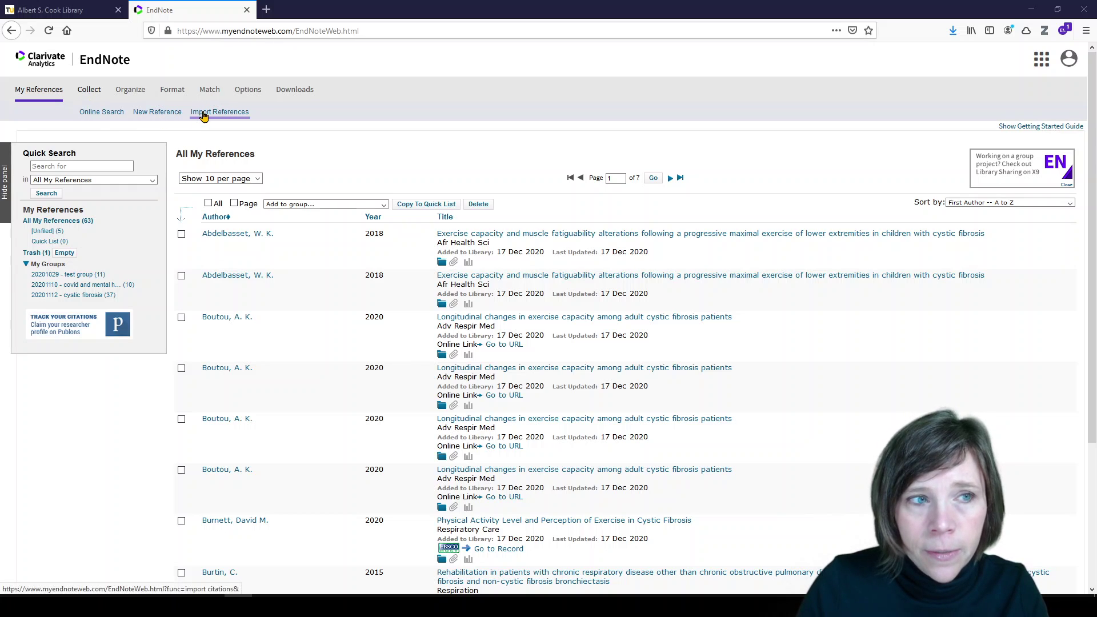
left_click(106, 113)
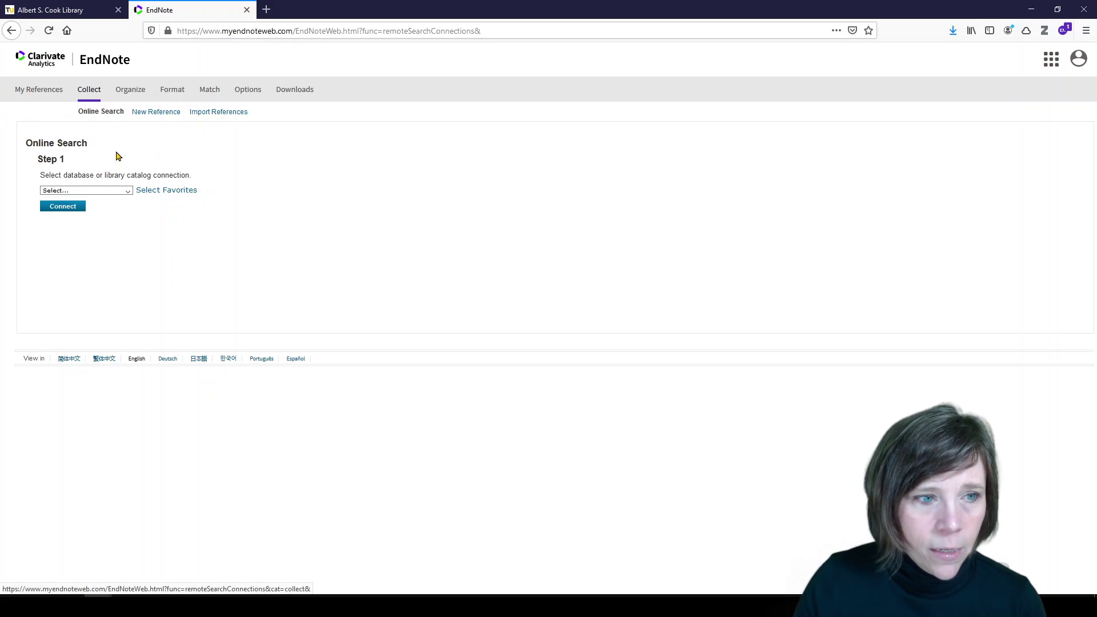
left_click(112, 191)
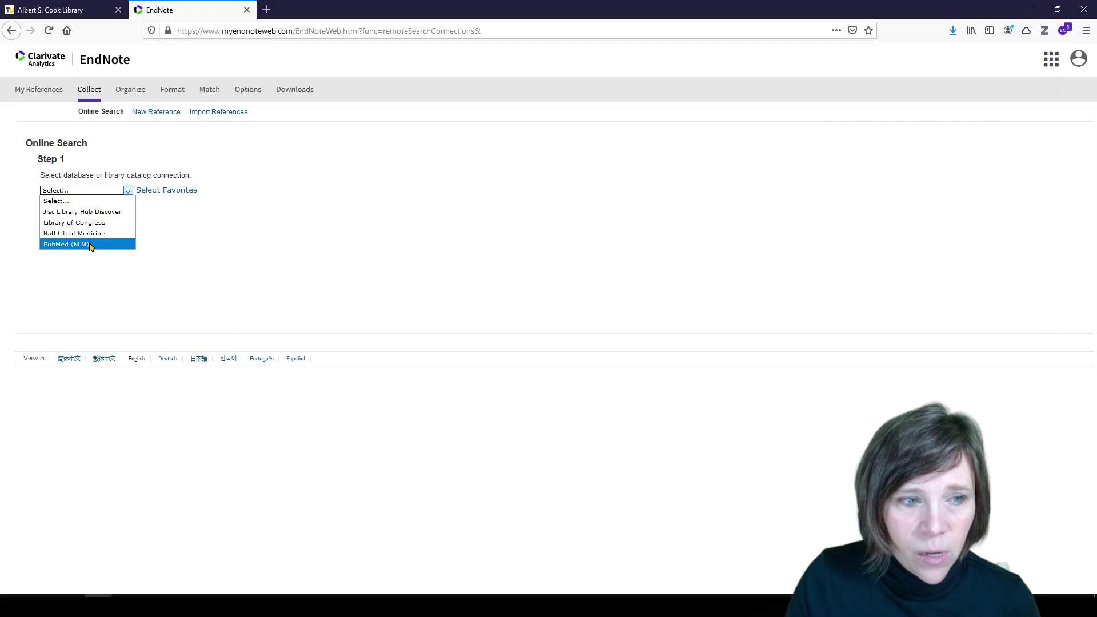
left_click(66, 244)
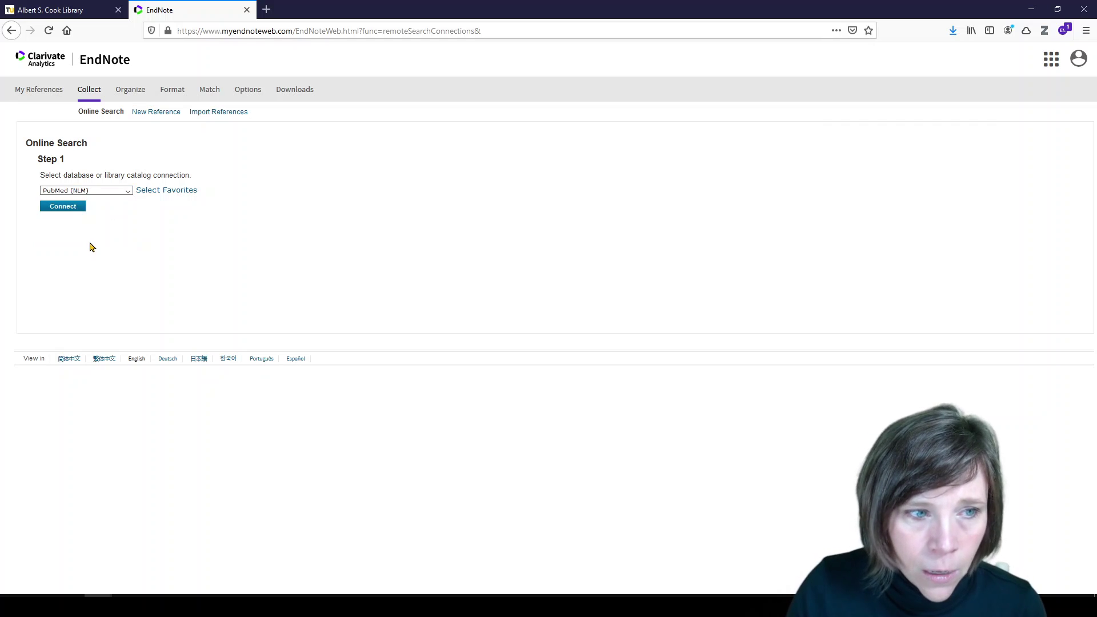
- Connect to PubMed and search Any Field for 'cystic fibrosis' and 'exercise'
left_click(75, 207)
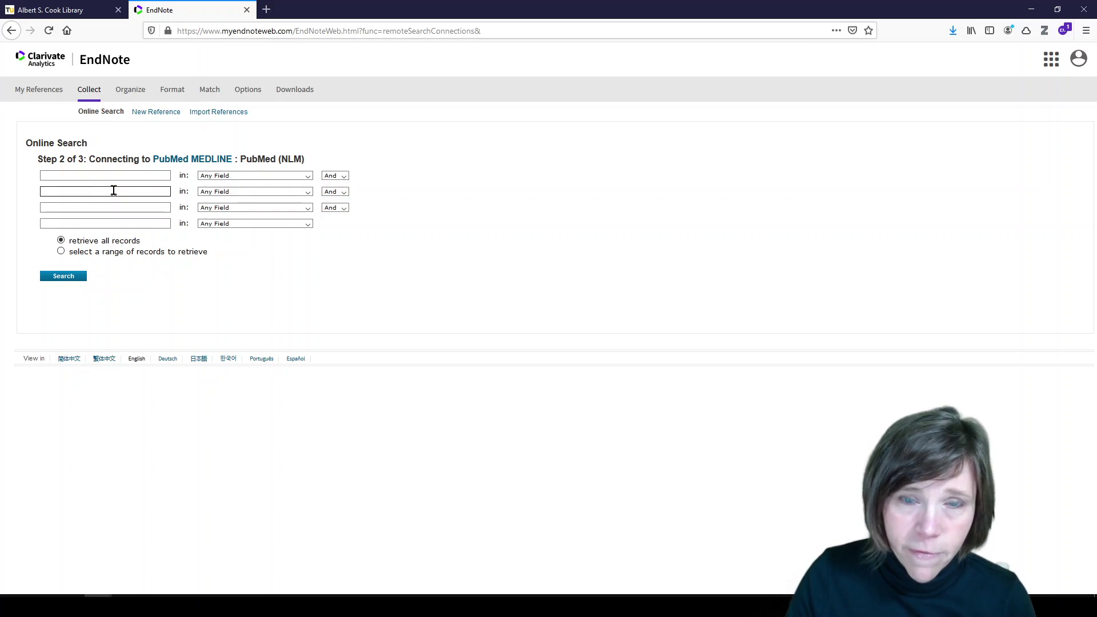
type("y")
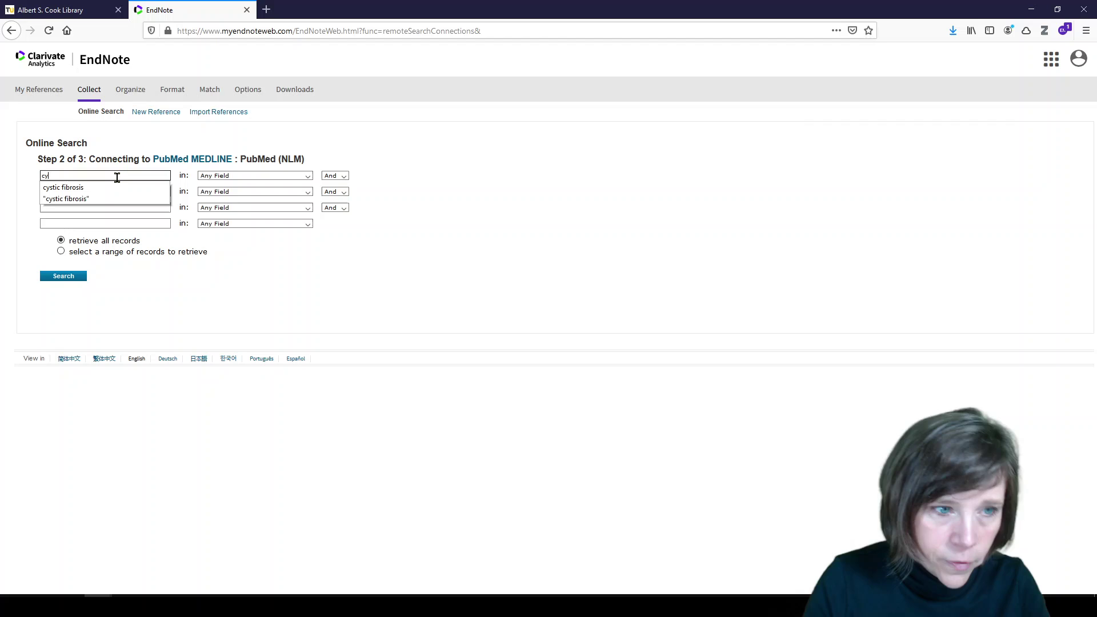
type("stic fibrosi")
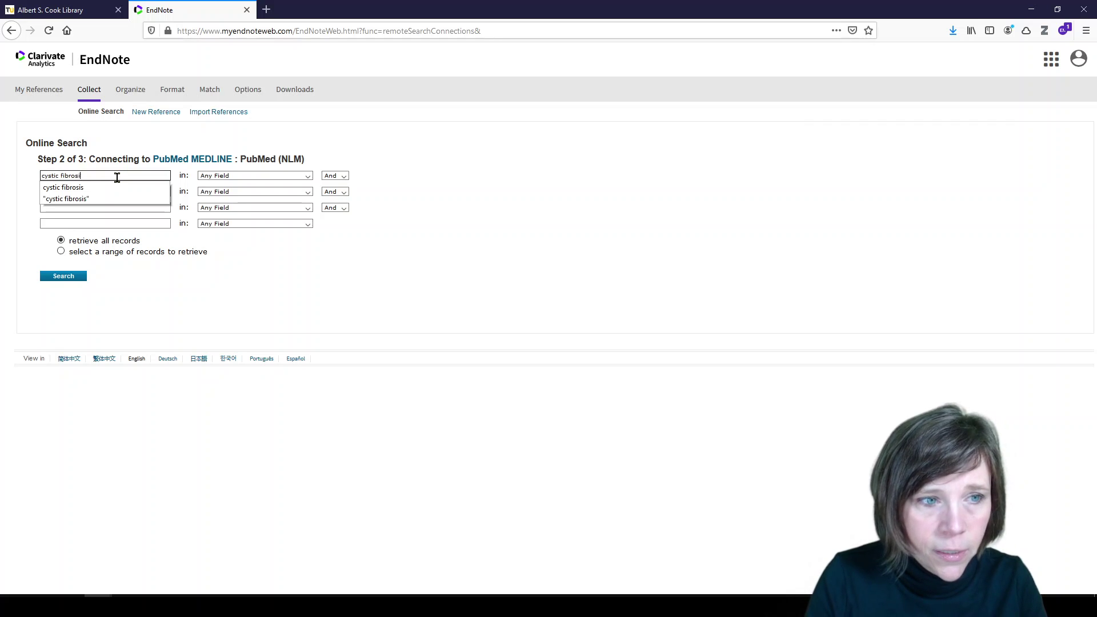
type("s")
left_click(394, 190)
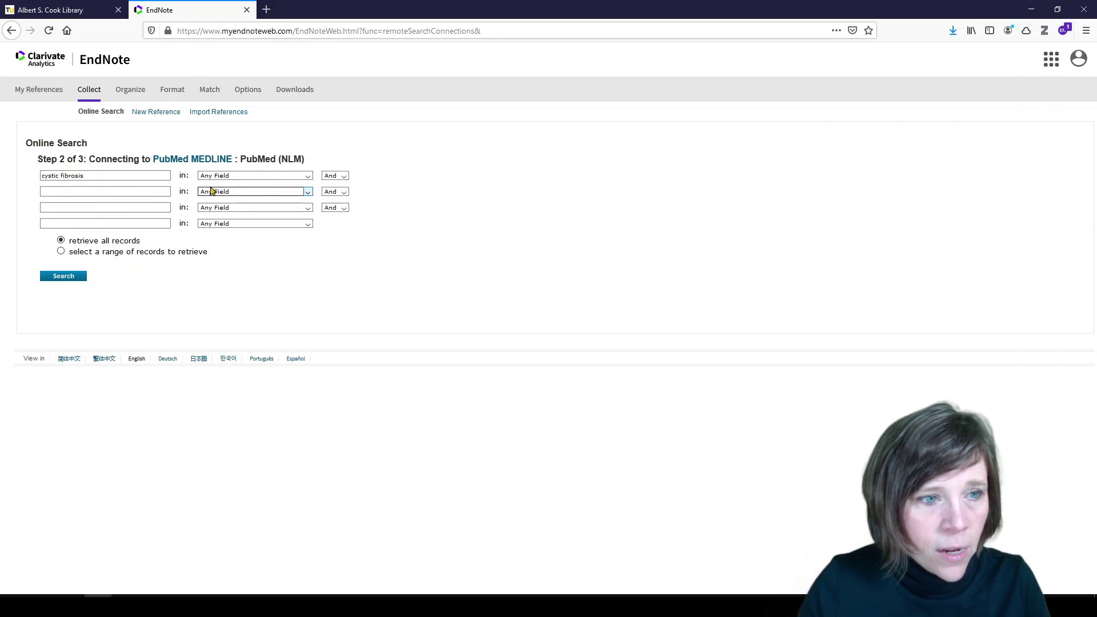
left_click(131, 192)
type("exer")
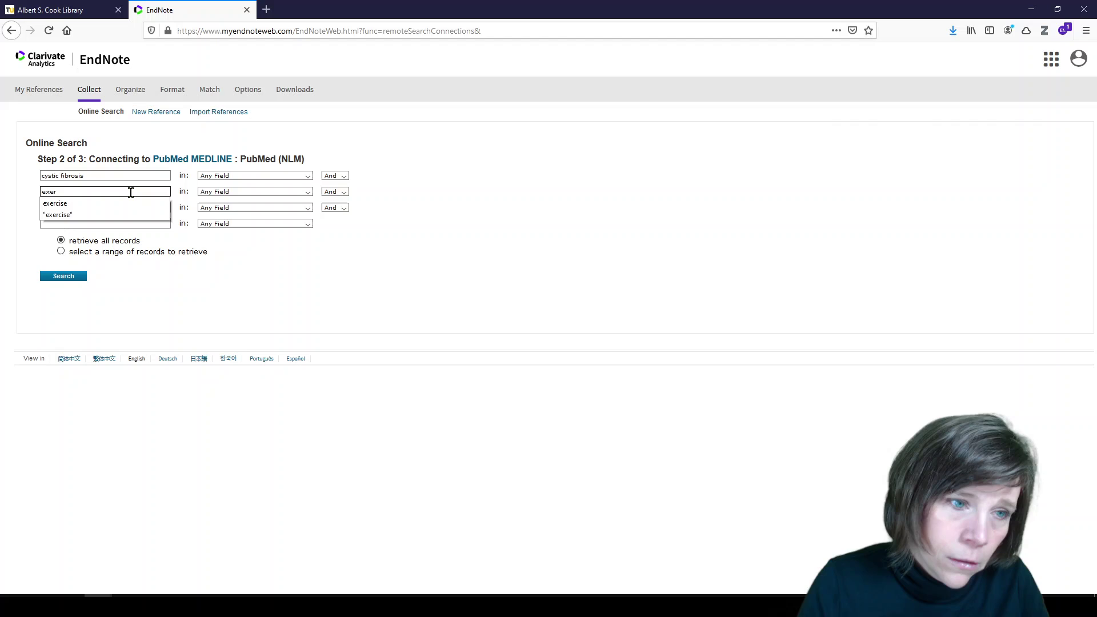
type("cise")
left_click(432, 246)
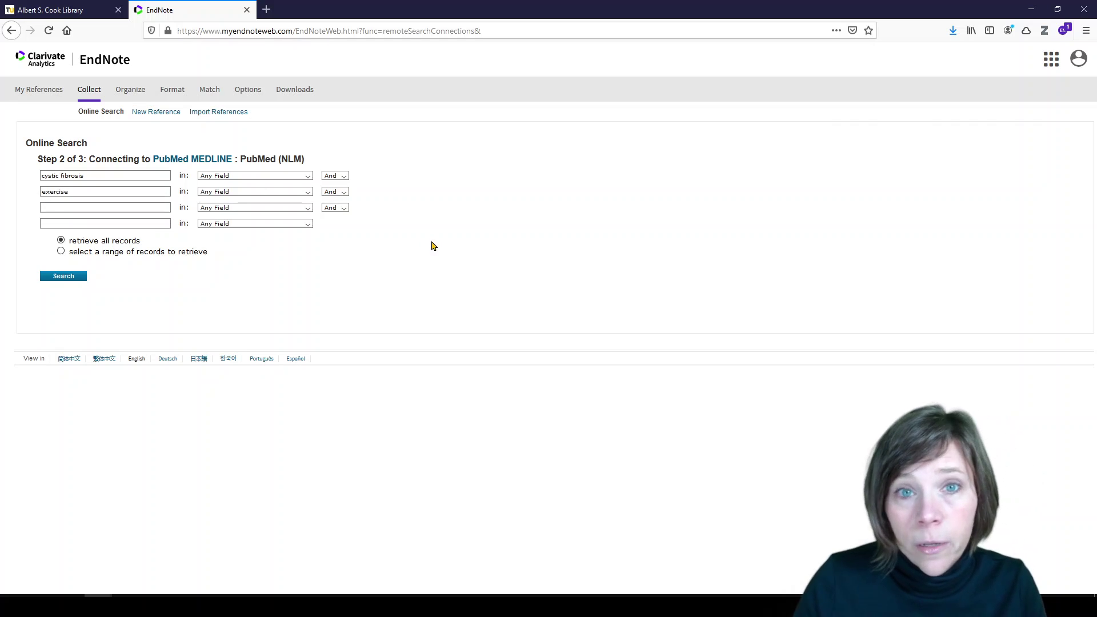
left_click(59, 279)
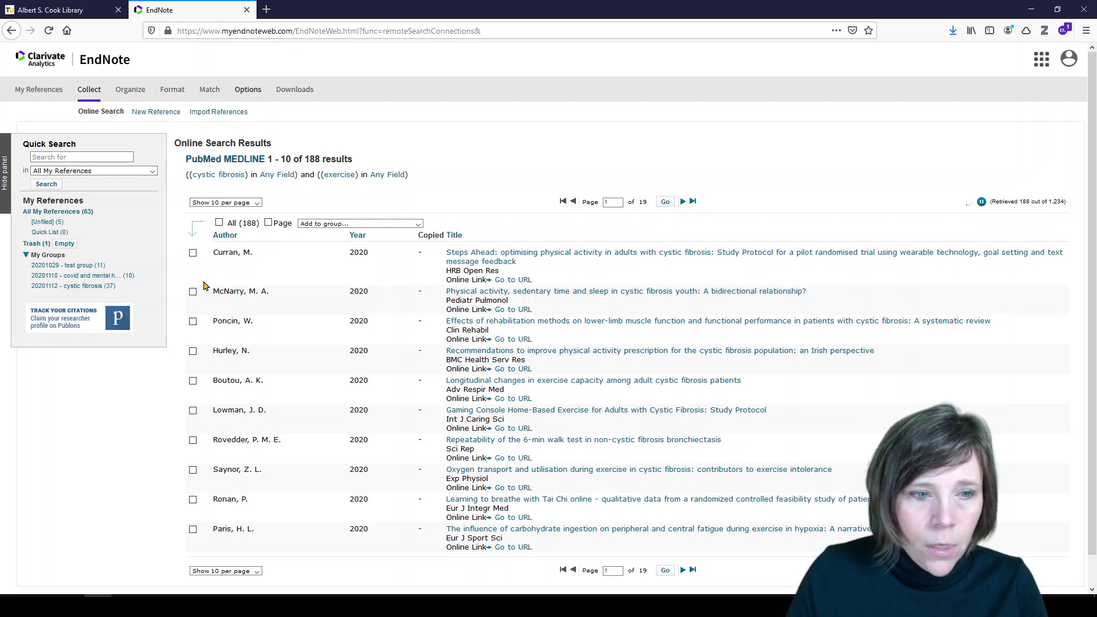
scroll(223, 297, "down", 1)
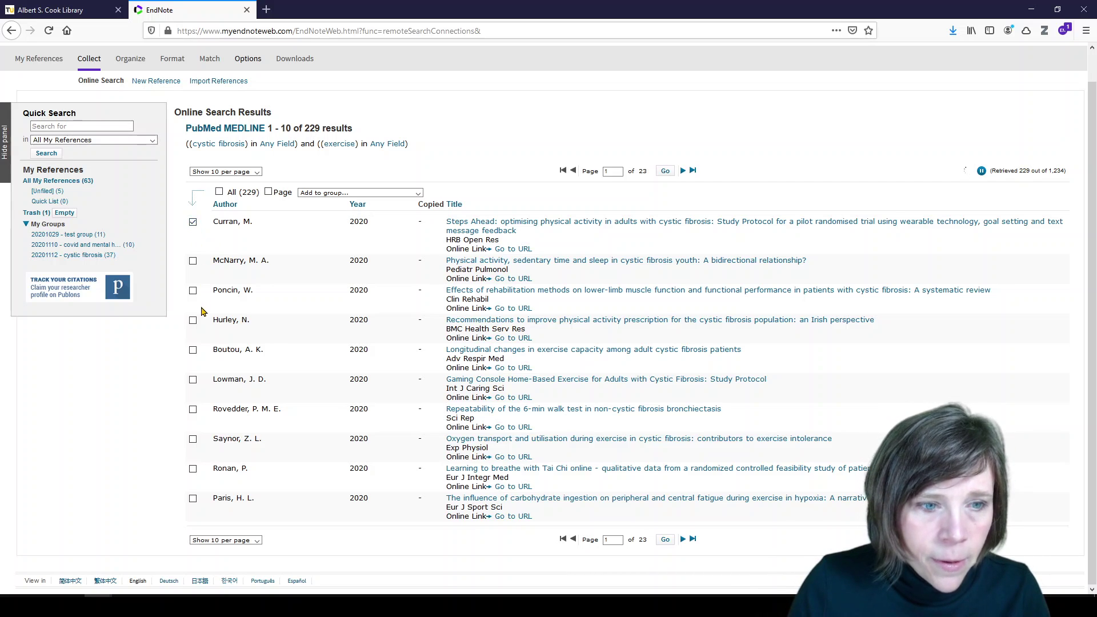
left_click(193, 291)
left_click(193, 320)
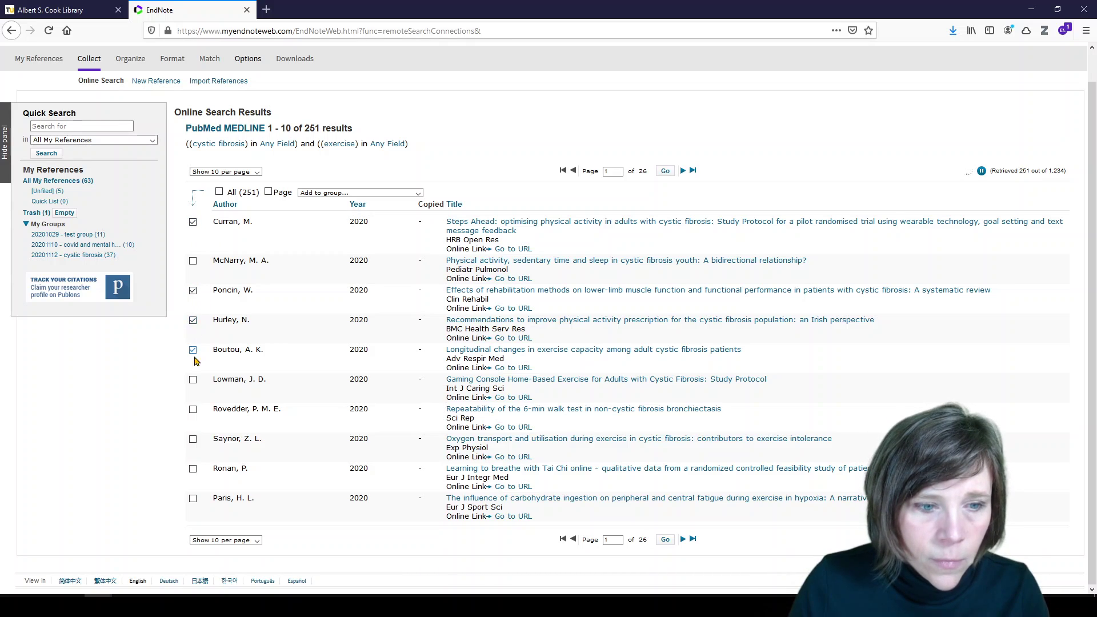
left_click(194, 351)
left_click(194, 409)
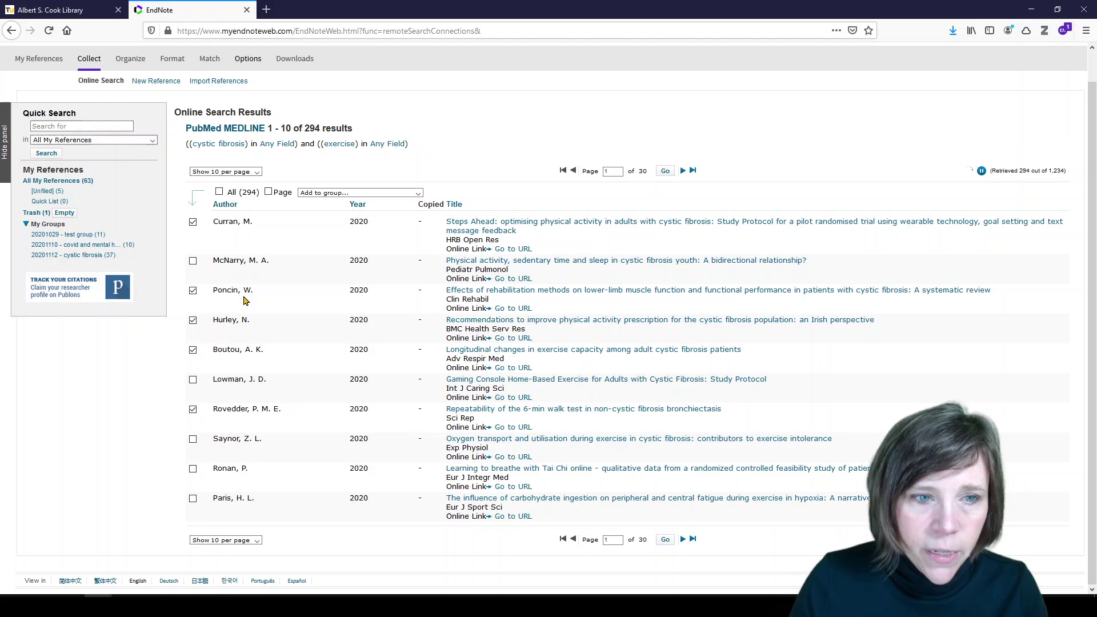
left_click(334, 194)
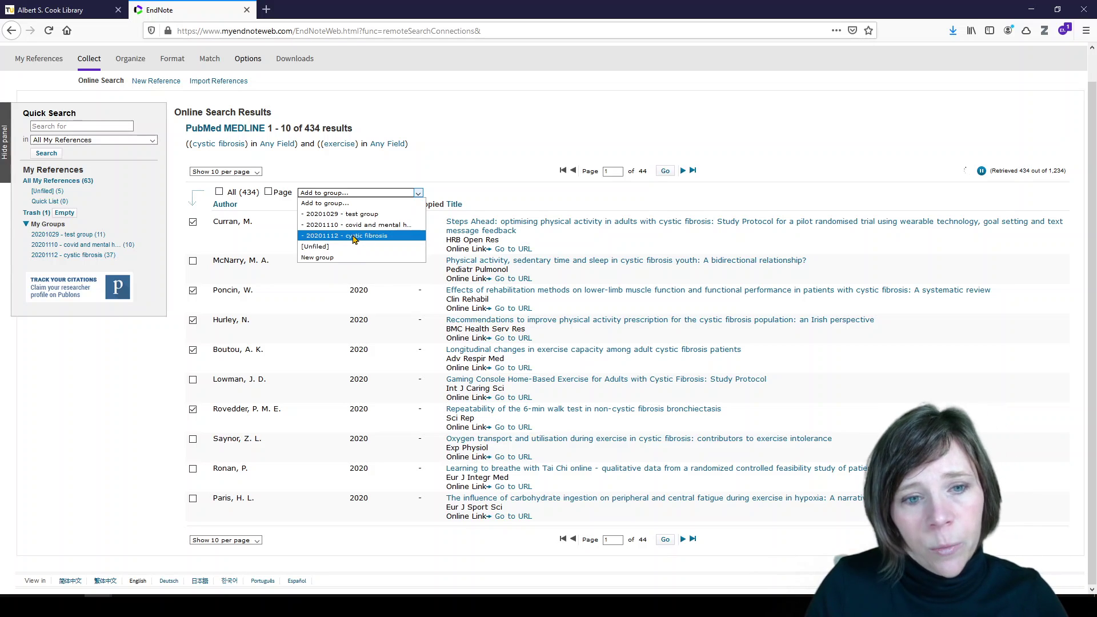
left_click(353, 236)
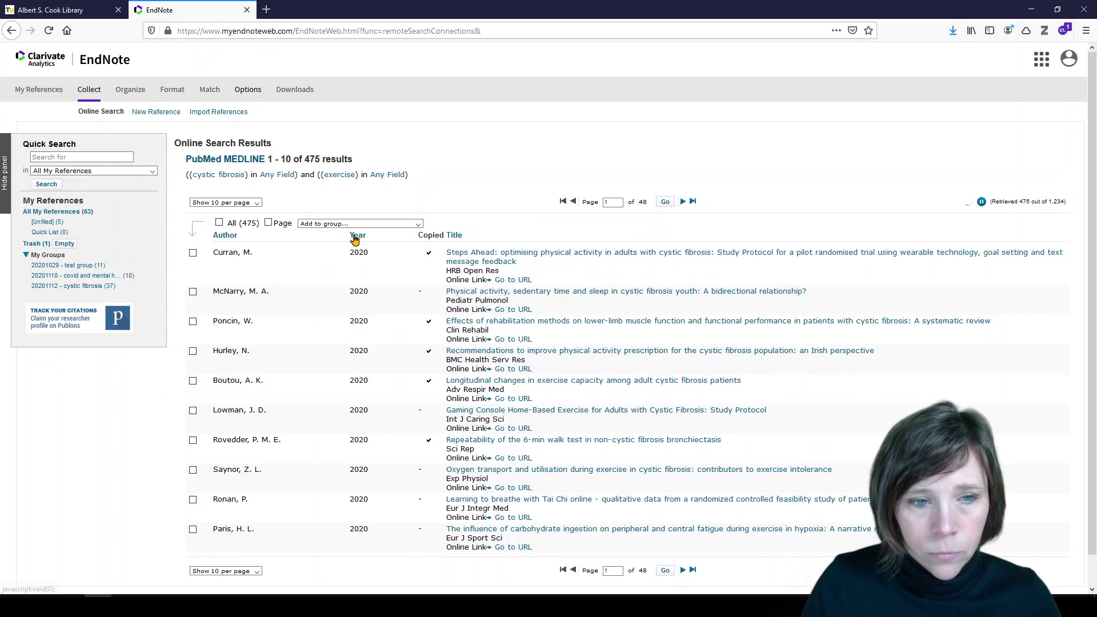
- Display the 42 references held in the 20201112 - cystic fibrosis group under My Groups
left_click(91, 286)
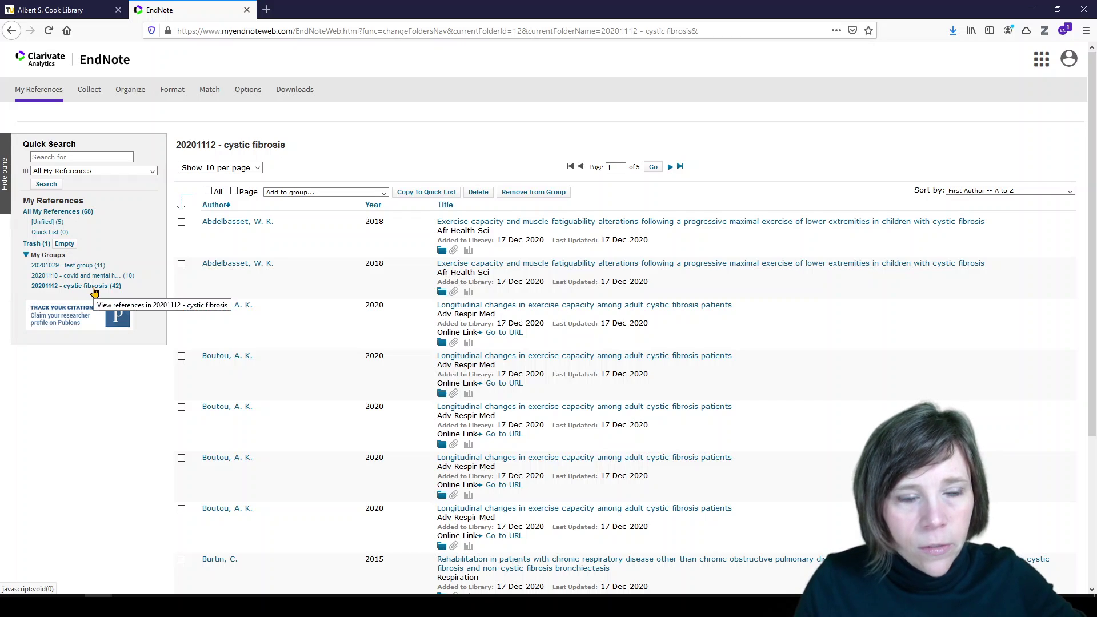
mouse_move(89, 93)
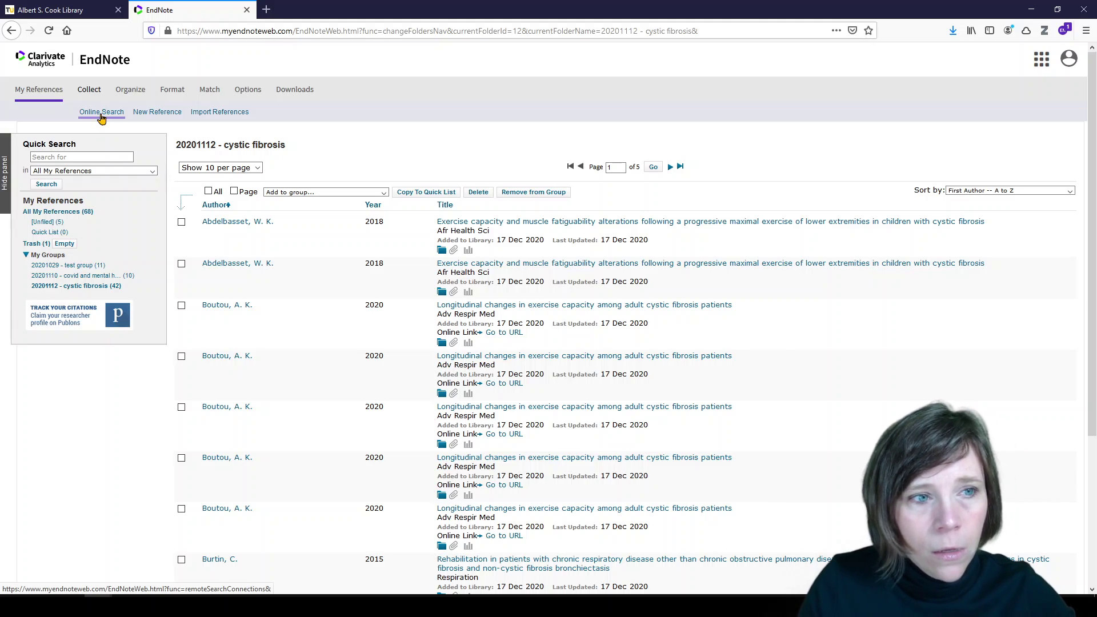
left_click(148, 114)
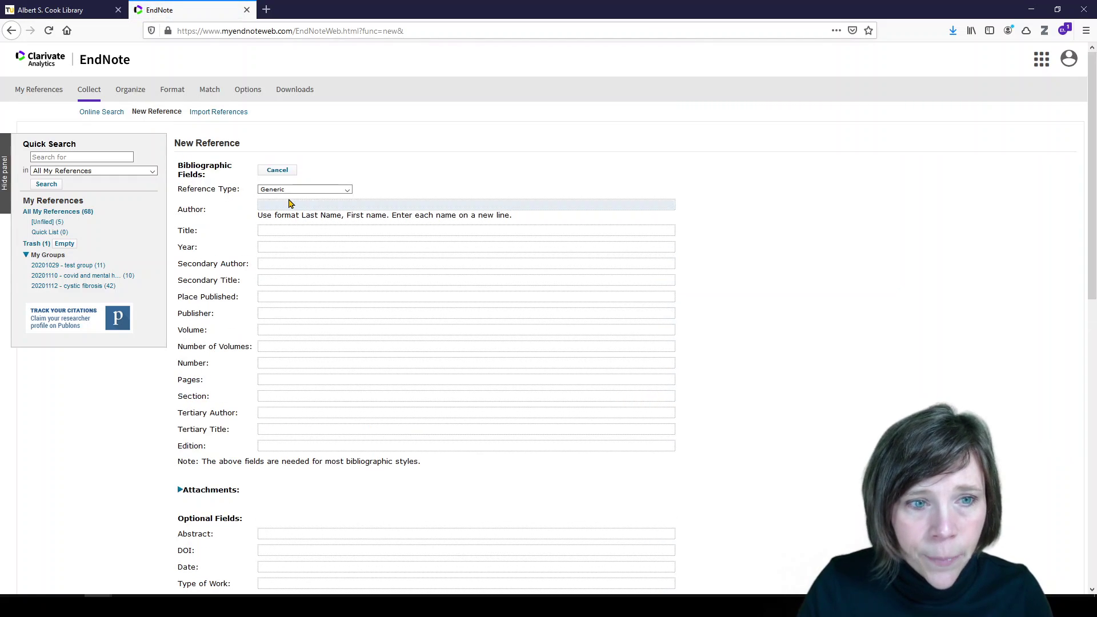
left_click(291, 193)
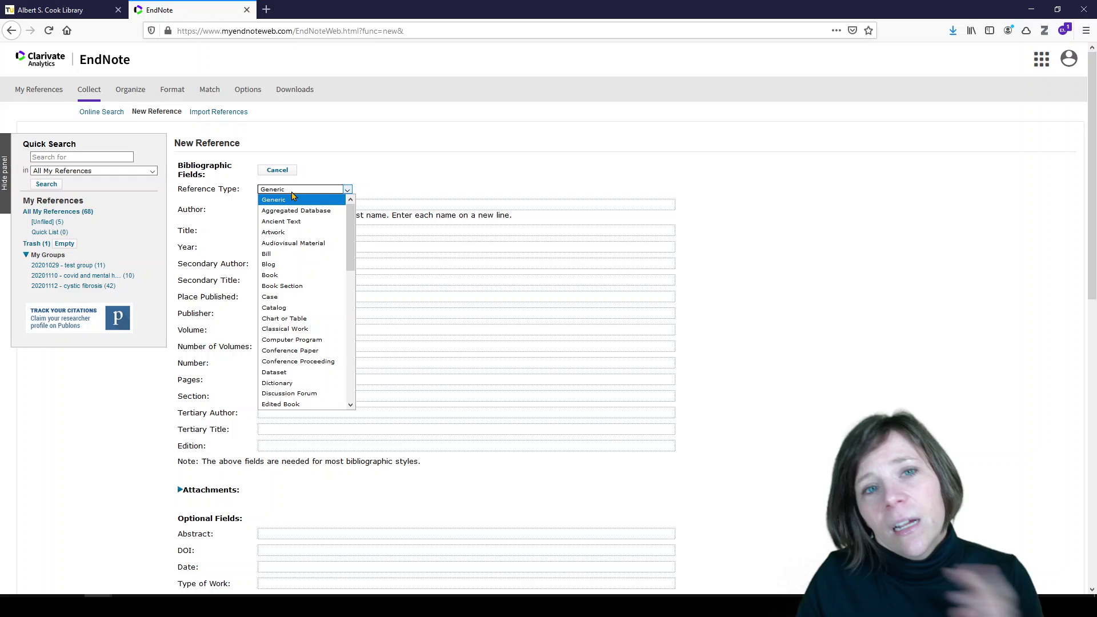
scroll(300, 250, "down", 6)
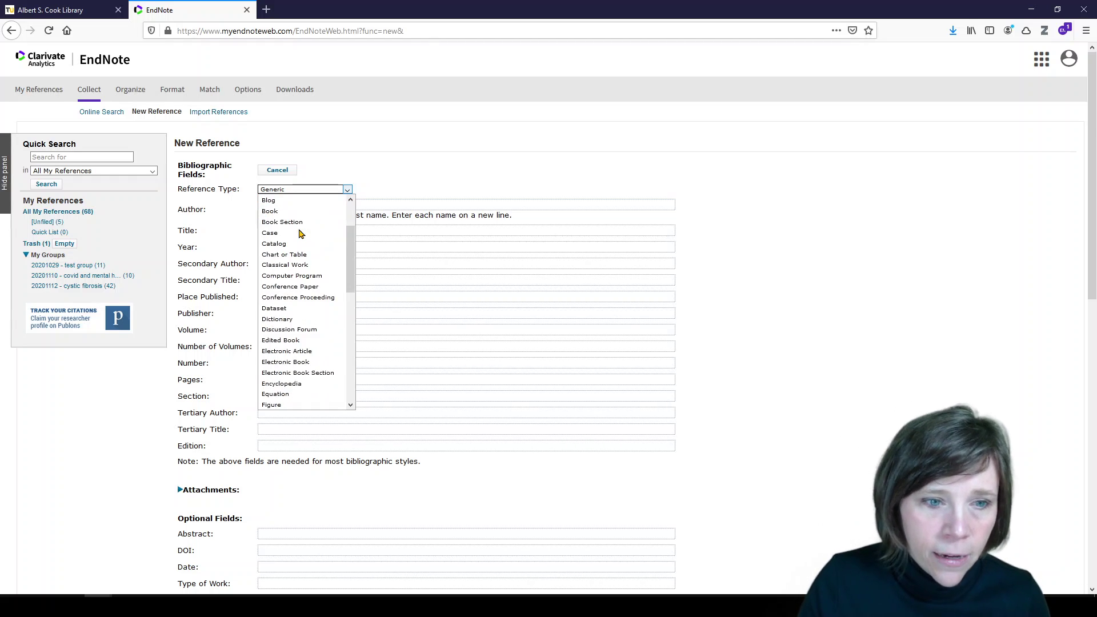
scroll(300, 250, "down", 4)
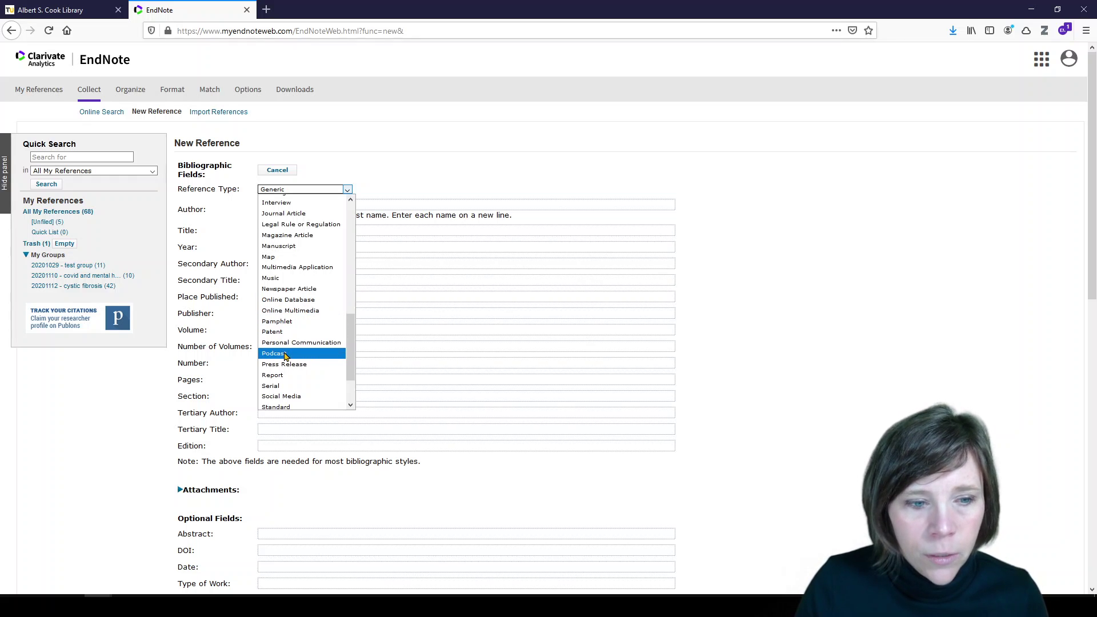
scroll(291, 368, "down", 2)
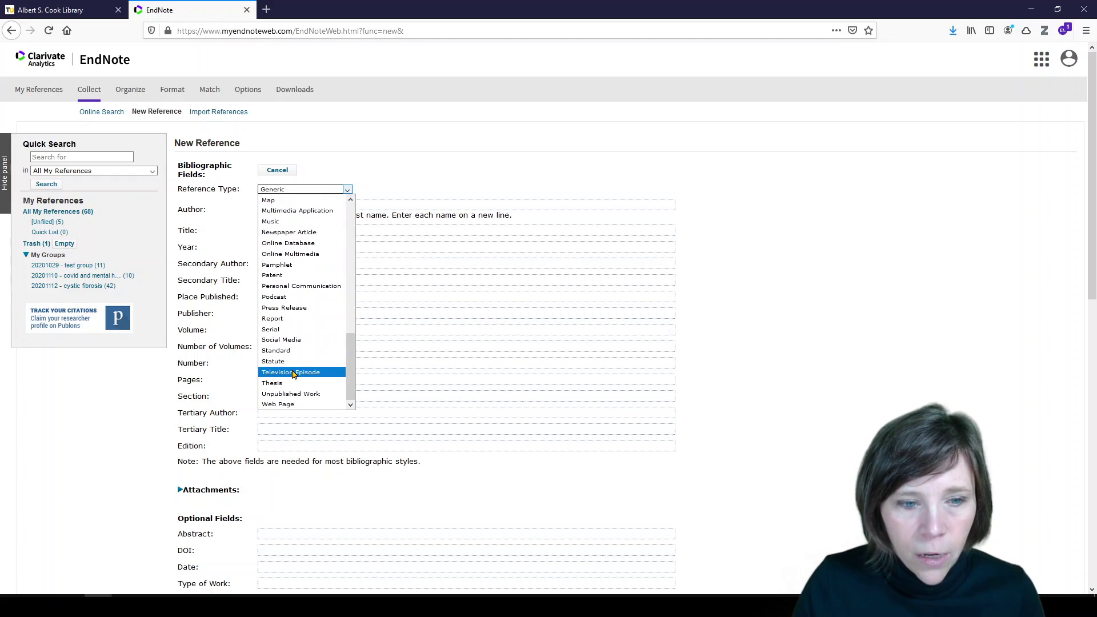
left_click(291, 405)
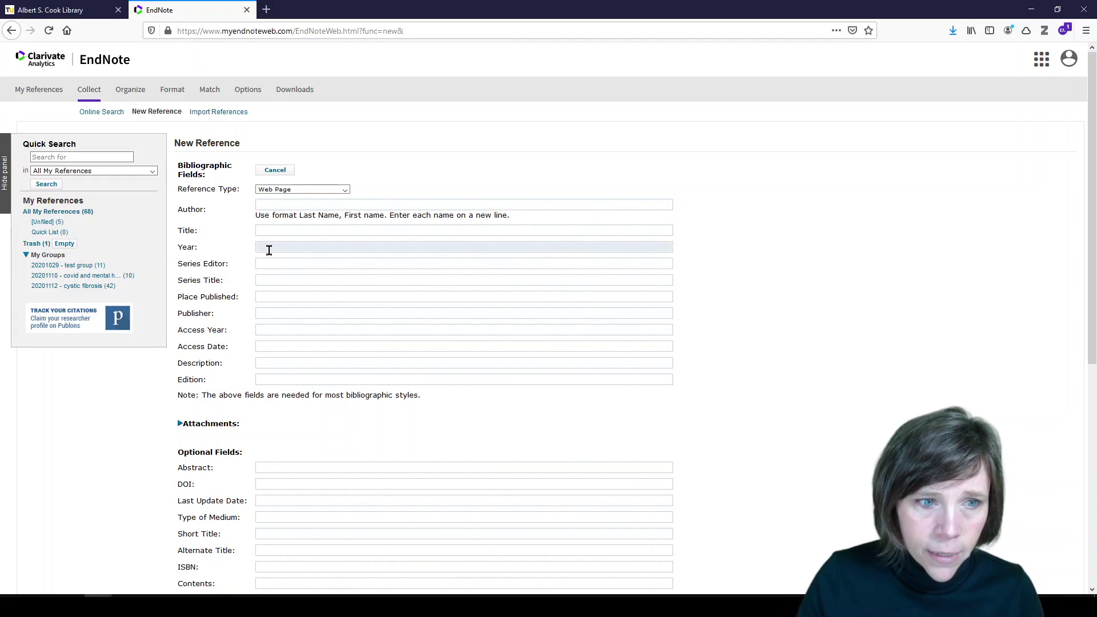
scroll(274, 320, "down", 2)
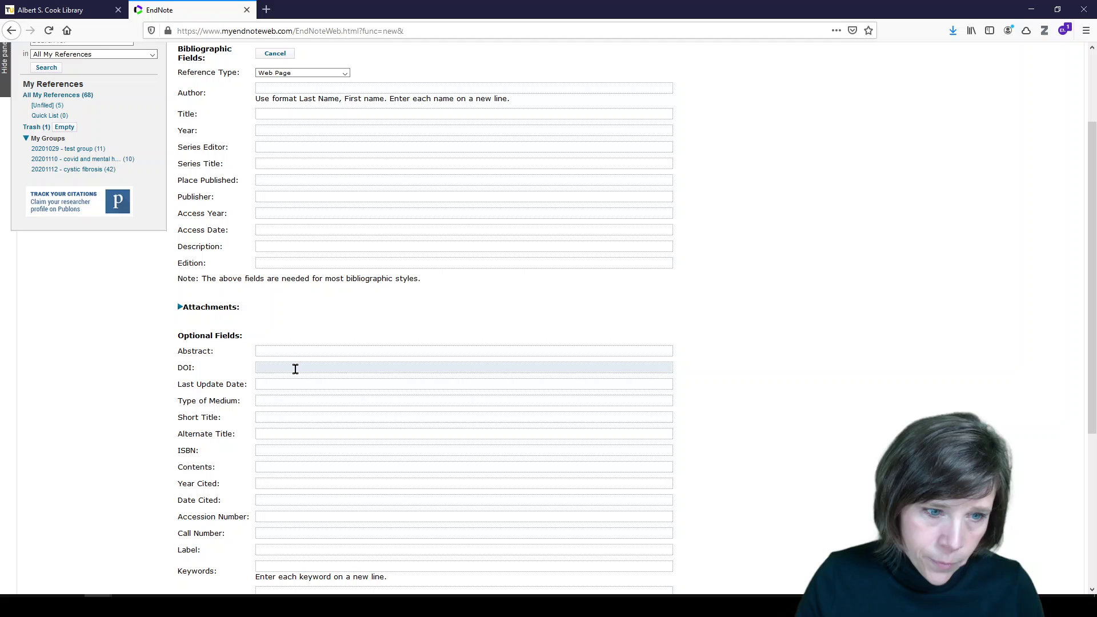
scroll(296, 368, "down", 3)
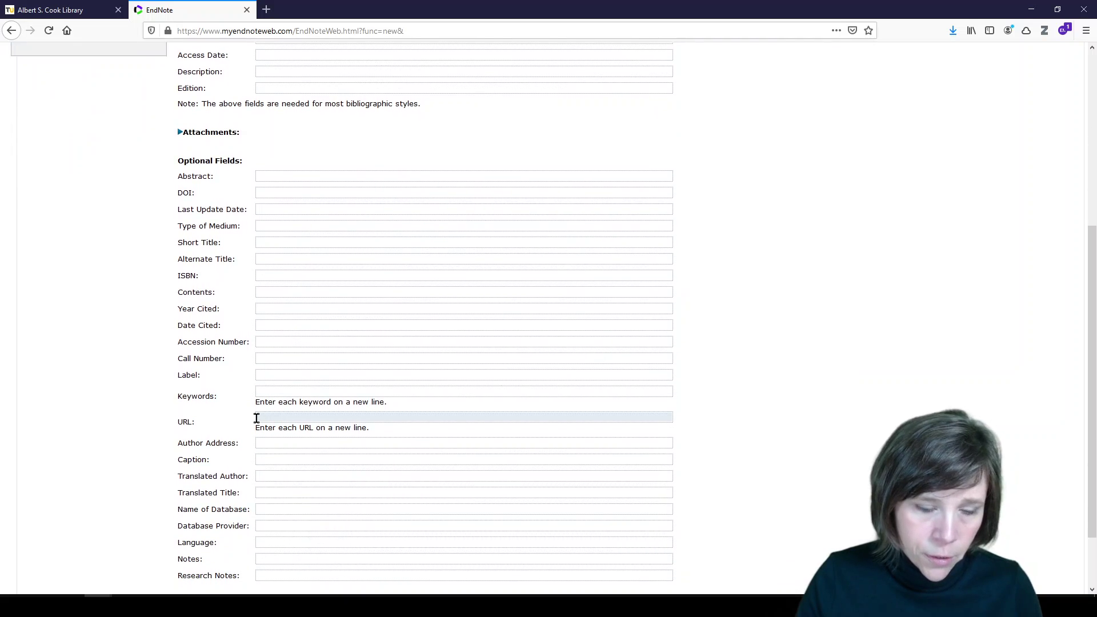
left_click(267, 419)
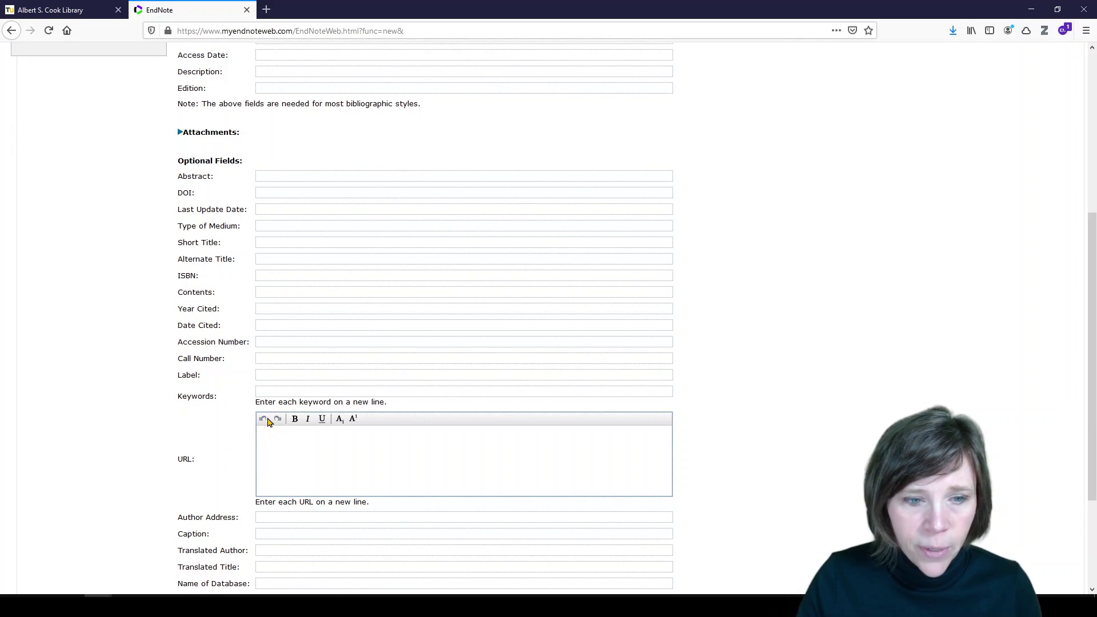
scroll(371, 446, "down", 3)
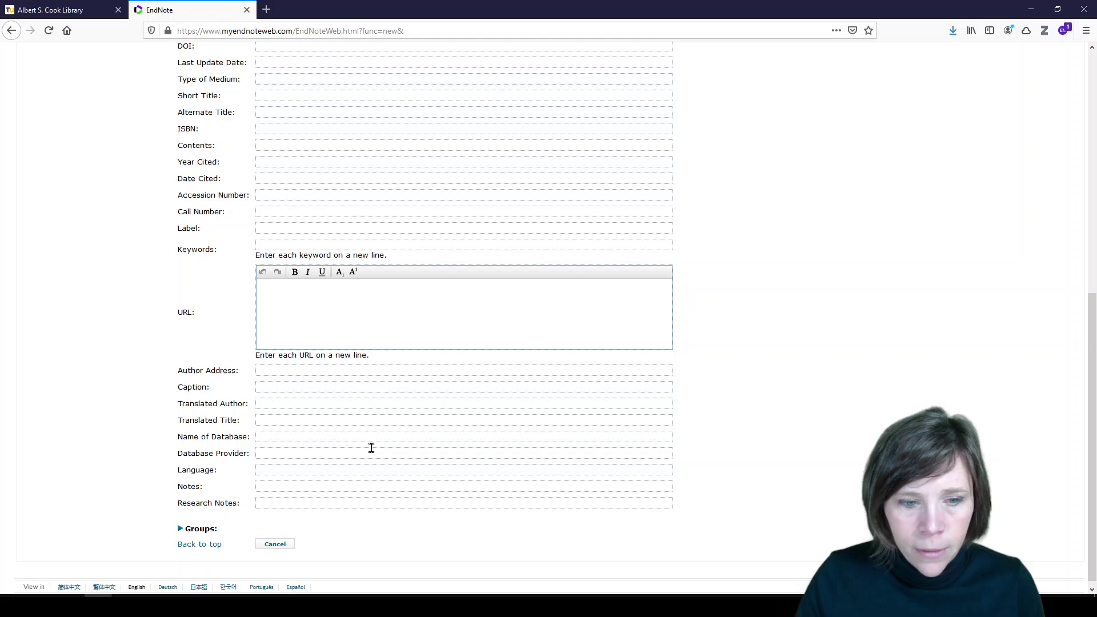
scroll(338, 450, "up", 8)
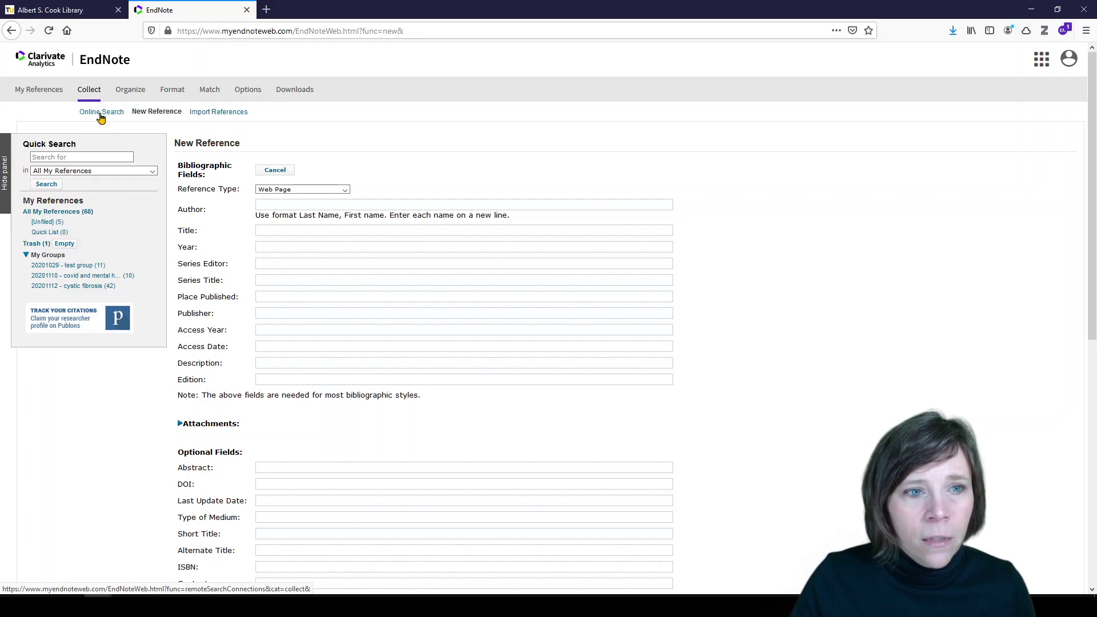
- Go to Collect > Import References
left_click(225, 116)
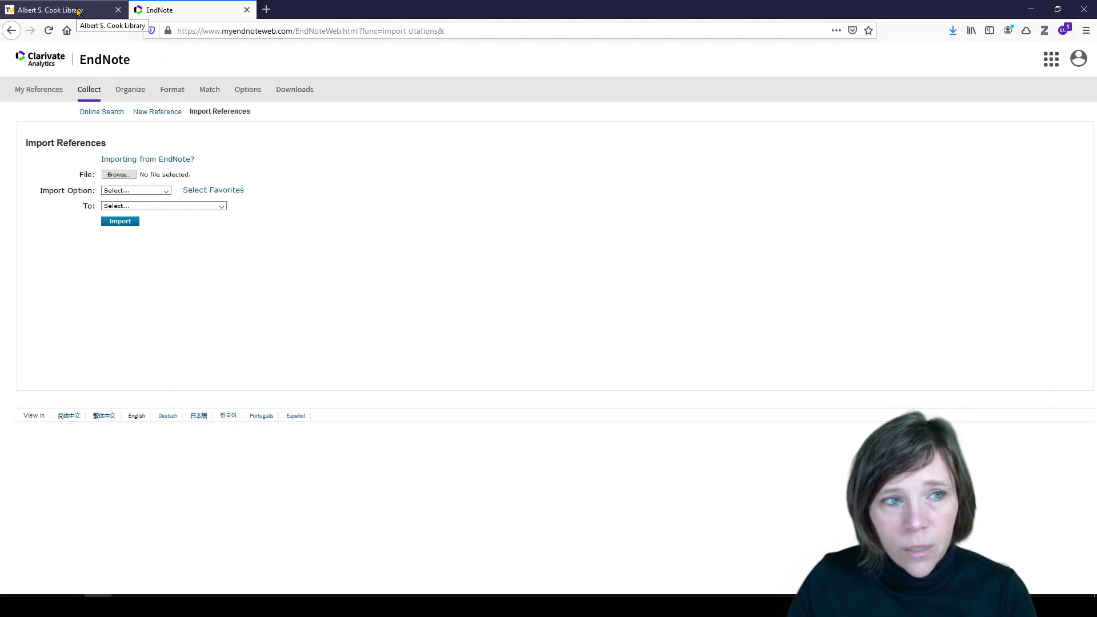
- Switch to the Albert S. Cook Library tab and open its Databases list search box
left_click(78, 12)
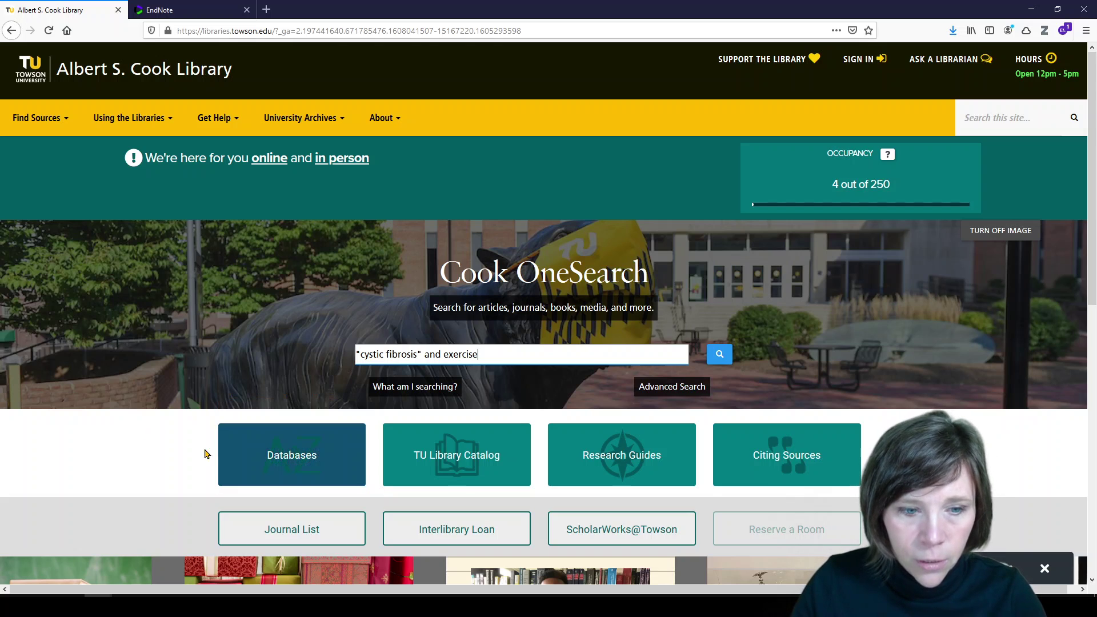
left_click(282, 443)
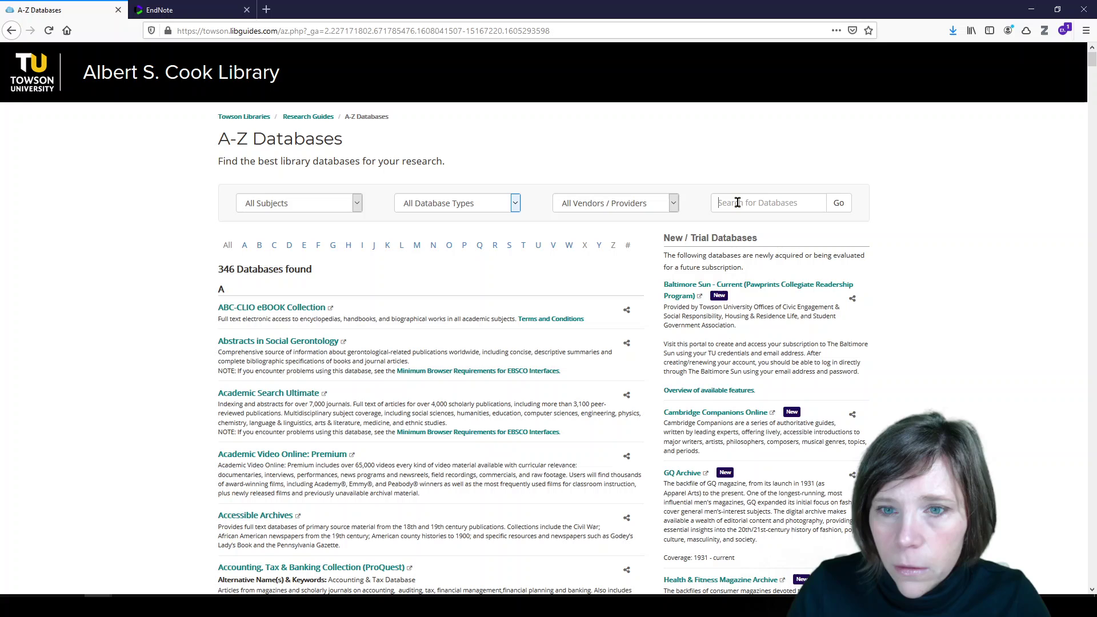
left_click(736, 201)
- Search the library's databases for 'pubmed' and open PubMed: Medline
type("pubmed")
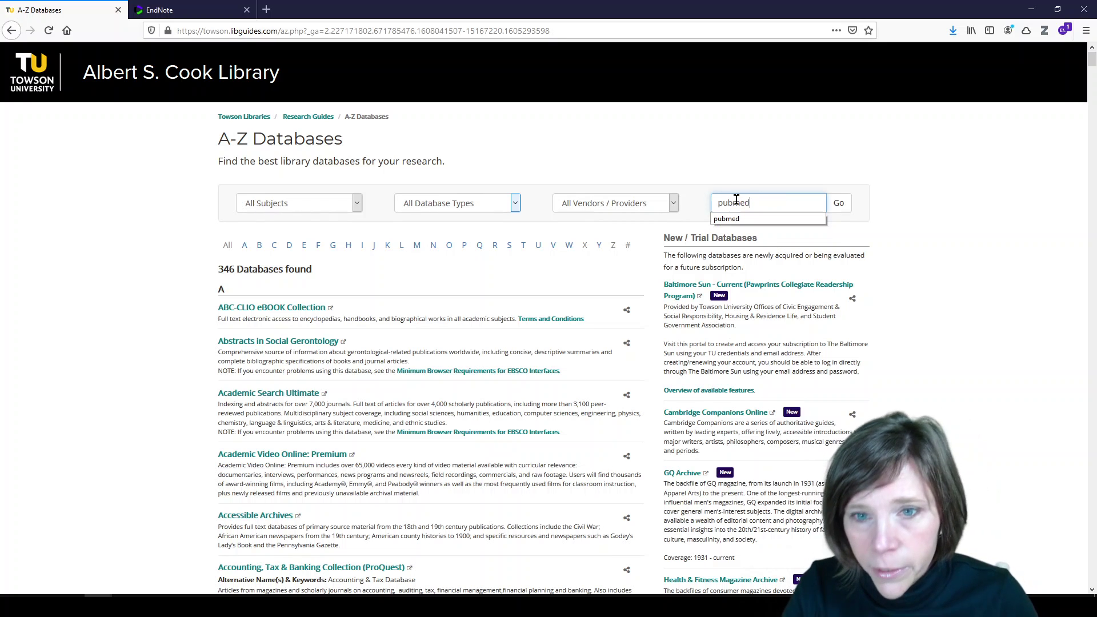
key("Return")
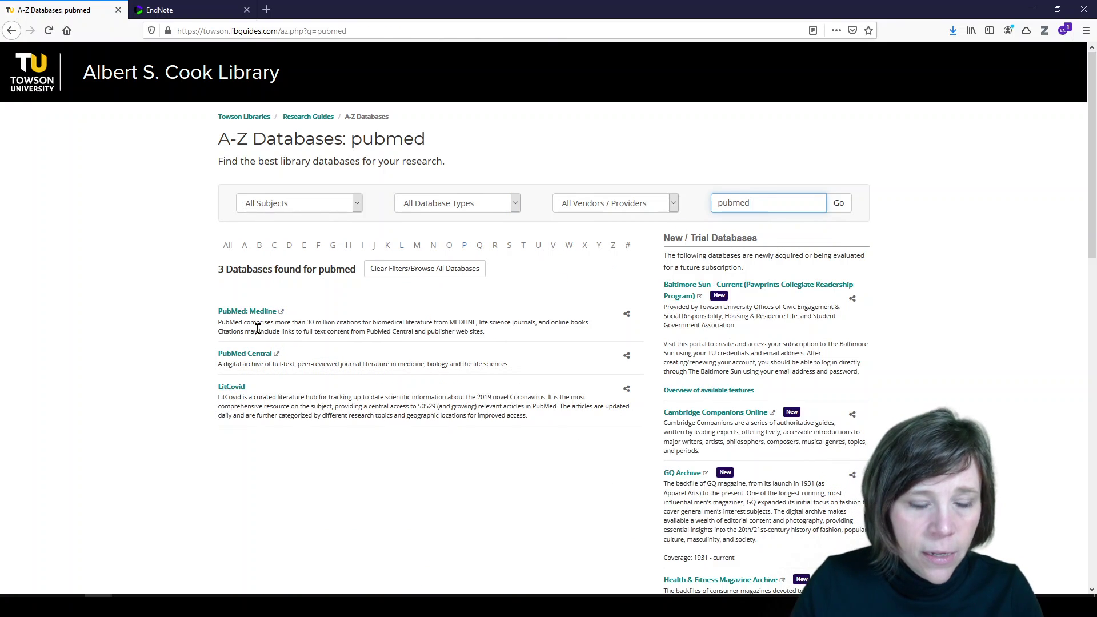
left_click(240, 314)
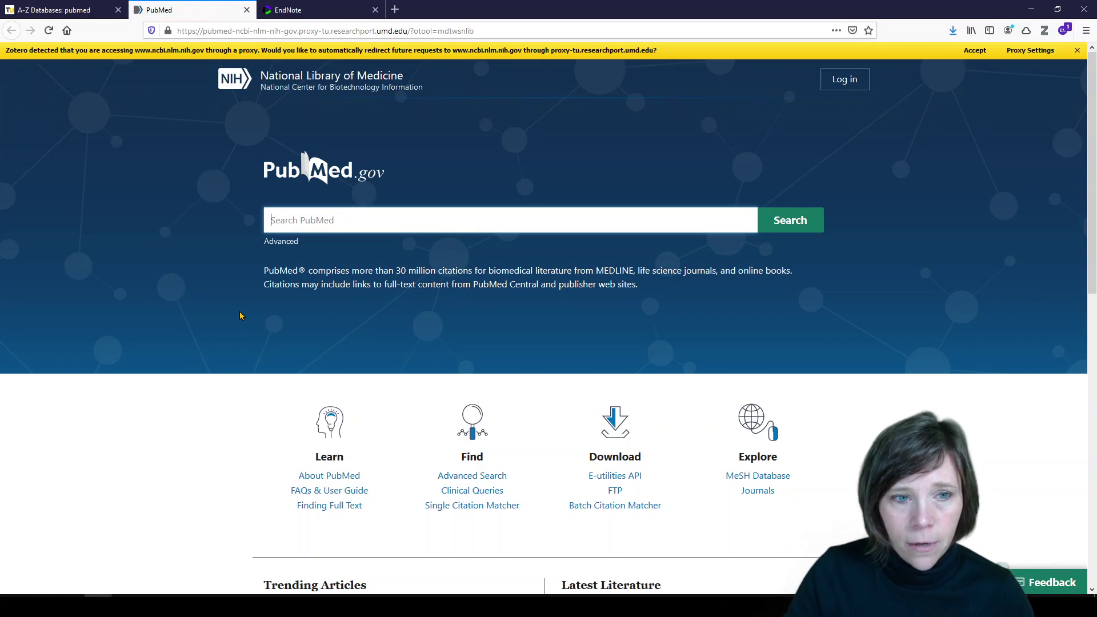
- Dismiss the Zotero bar and search PubMed for "cystic fibrosis" AND exercise
left_click(1078, 50)
left_click(469, 205)
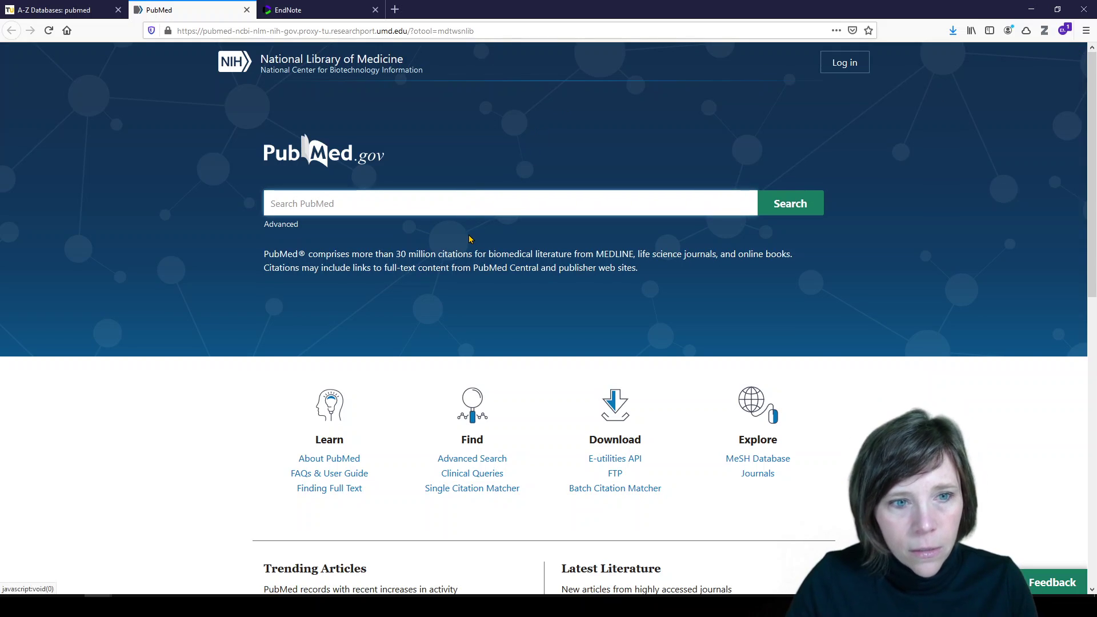
type("\"")
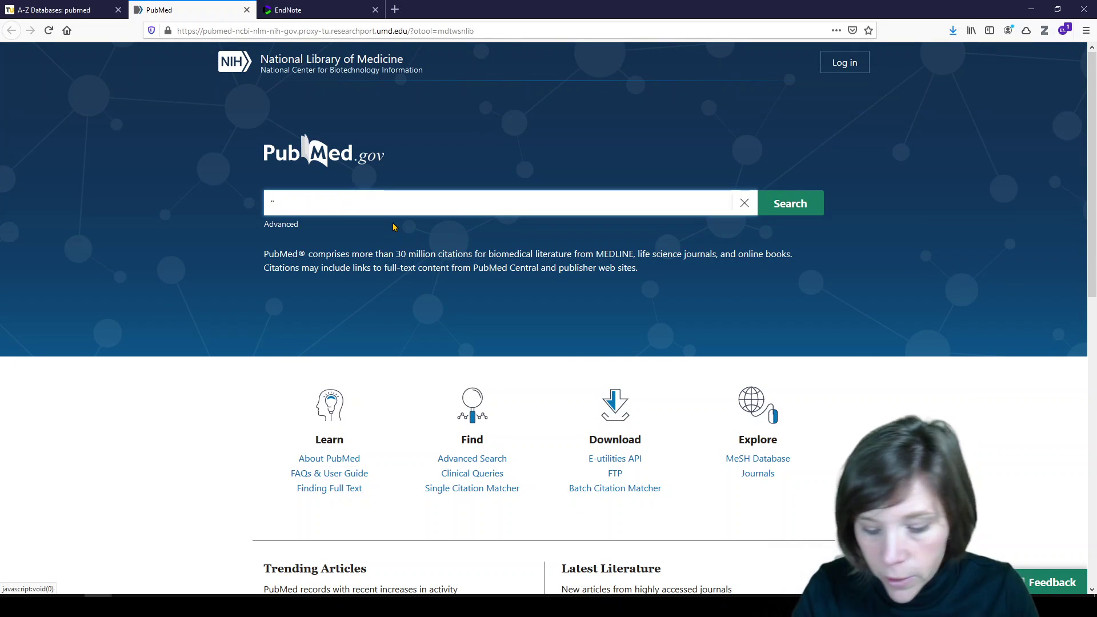
type("cystic")
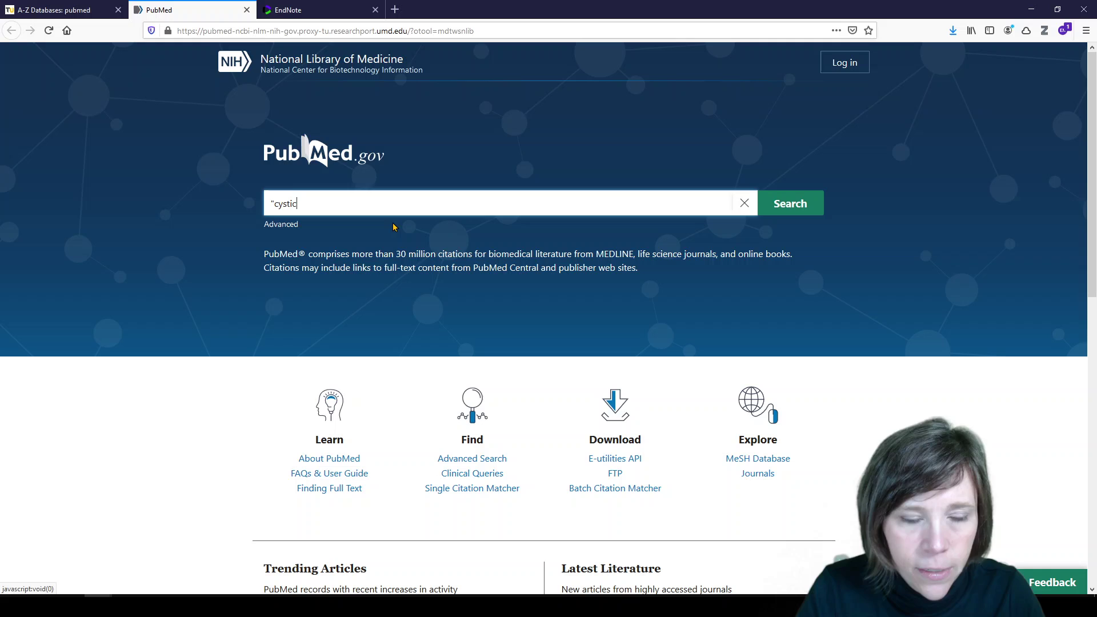
type(" fibrosis\" AN")
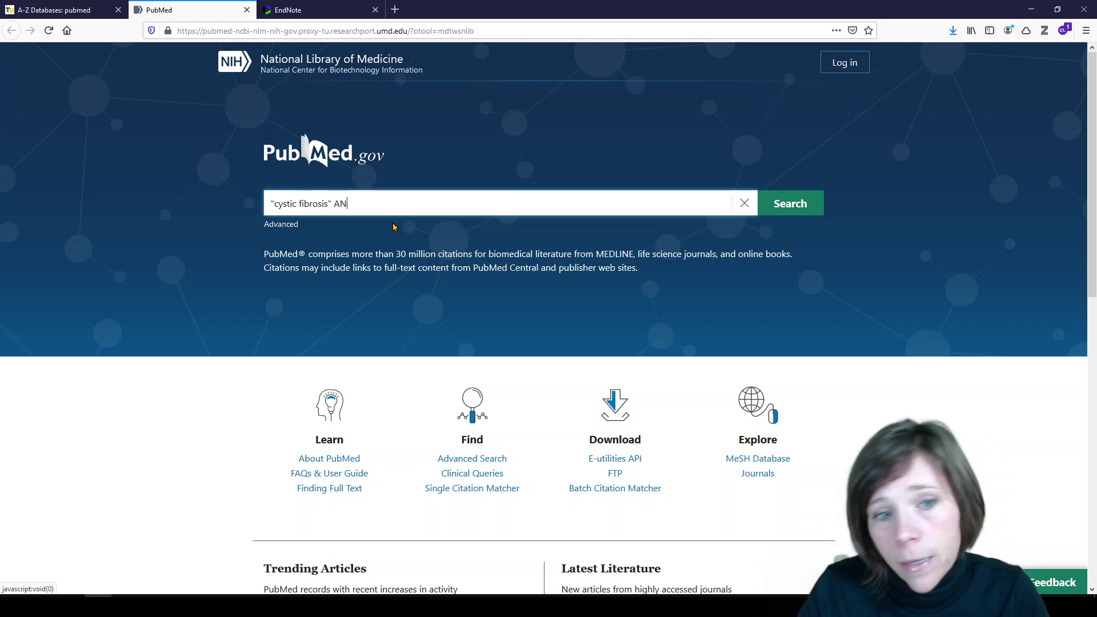
type("D exercise")
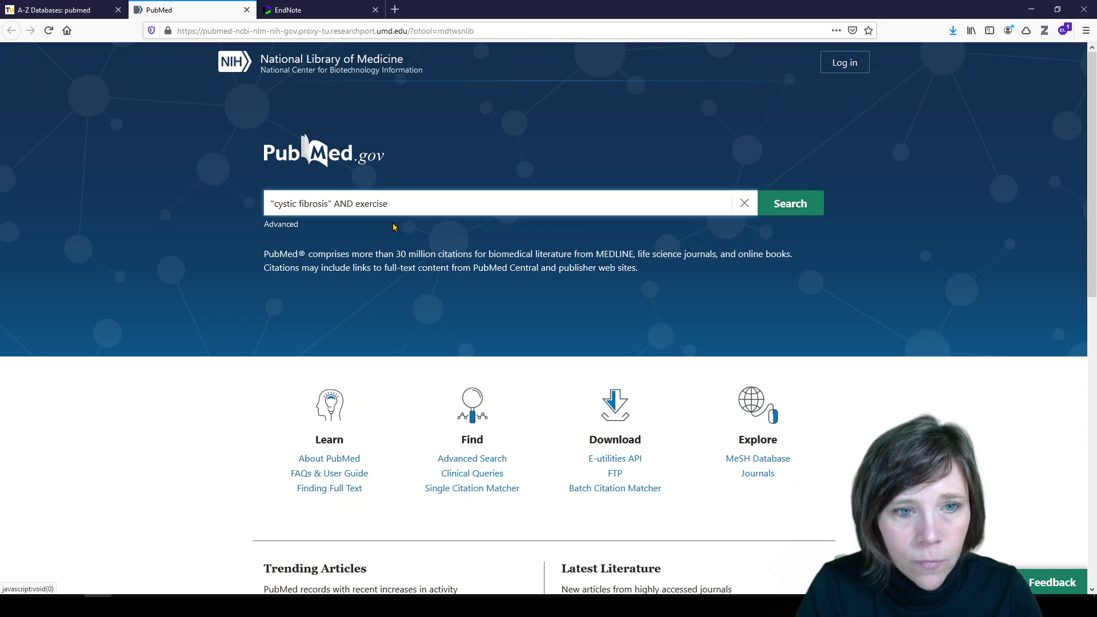
left_click(811, 207)
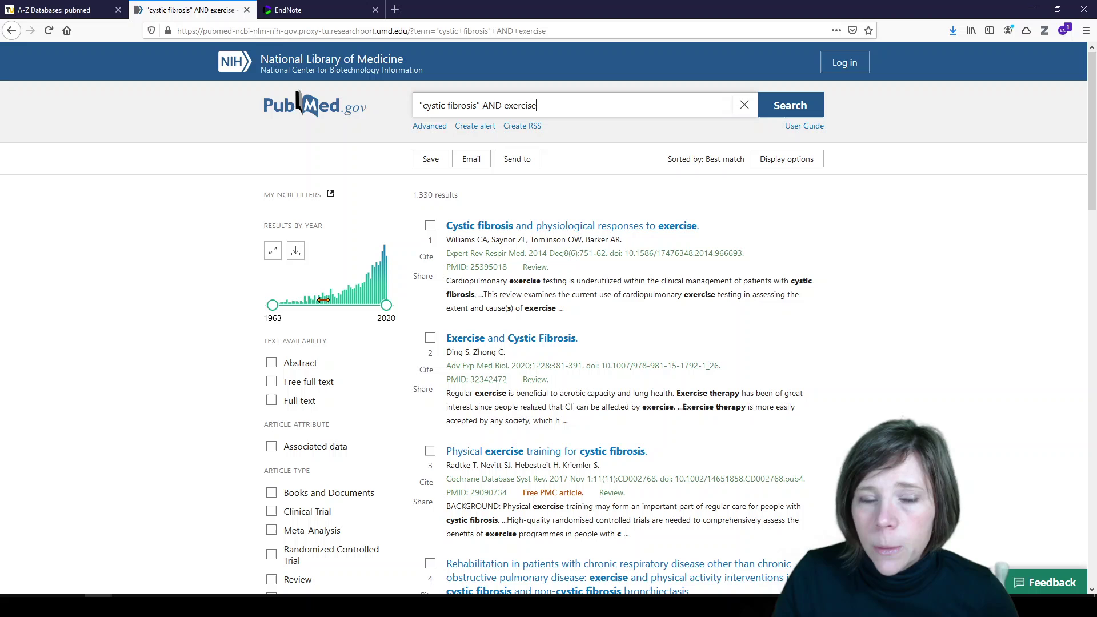
- Tick results 1 through 5 on page 1 of the 1,330 matches, then return to the top
scroll(312, 384, "down", 3)
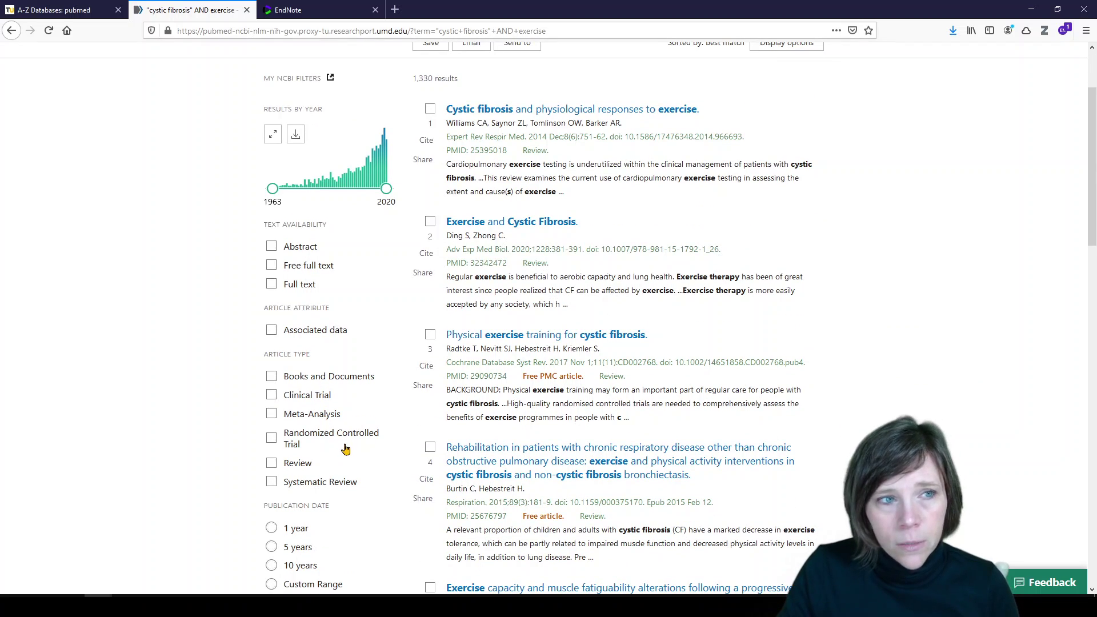
scroll(365, 434, "up", 3)
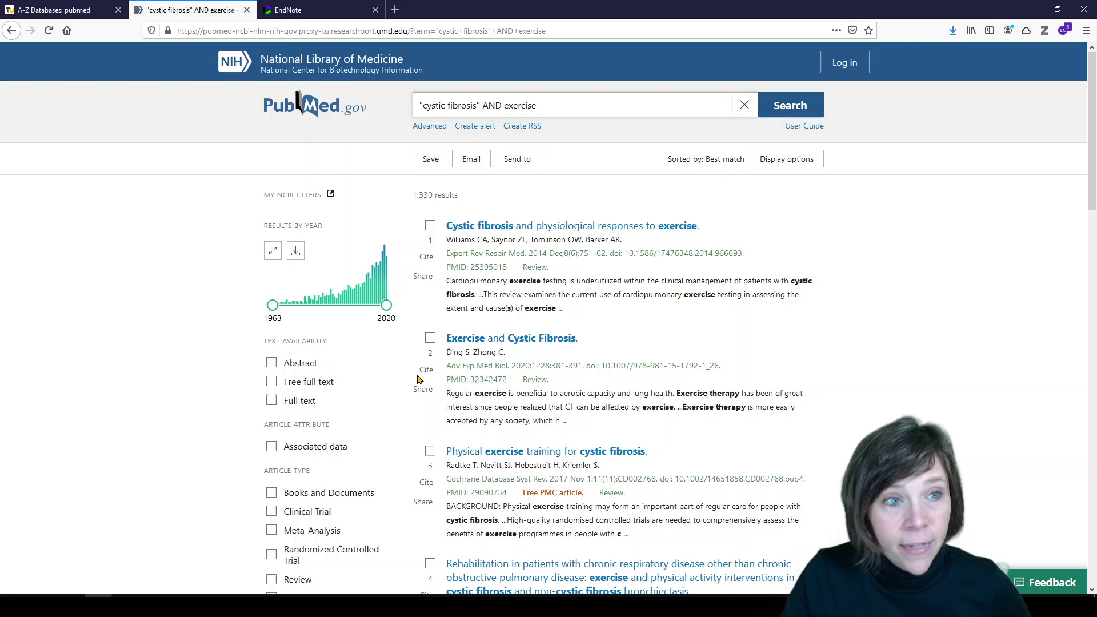
left_click(429, 226)
left_click(429, 339)
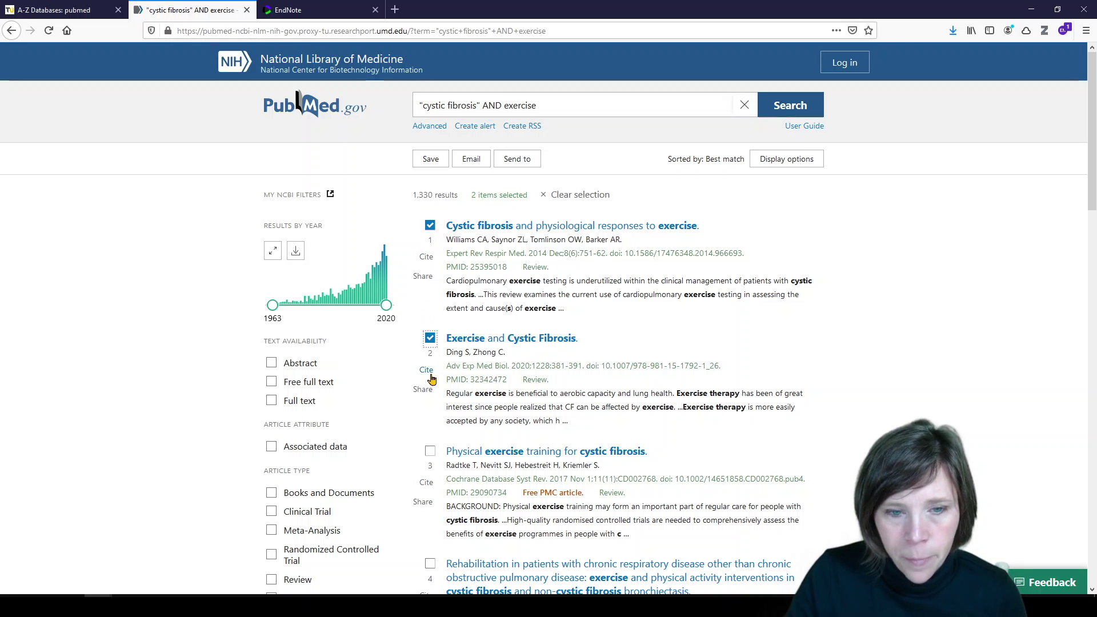
left_click(430, 451)
scroll(430, 452, "down", 3)
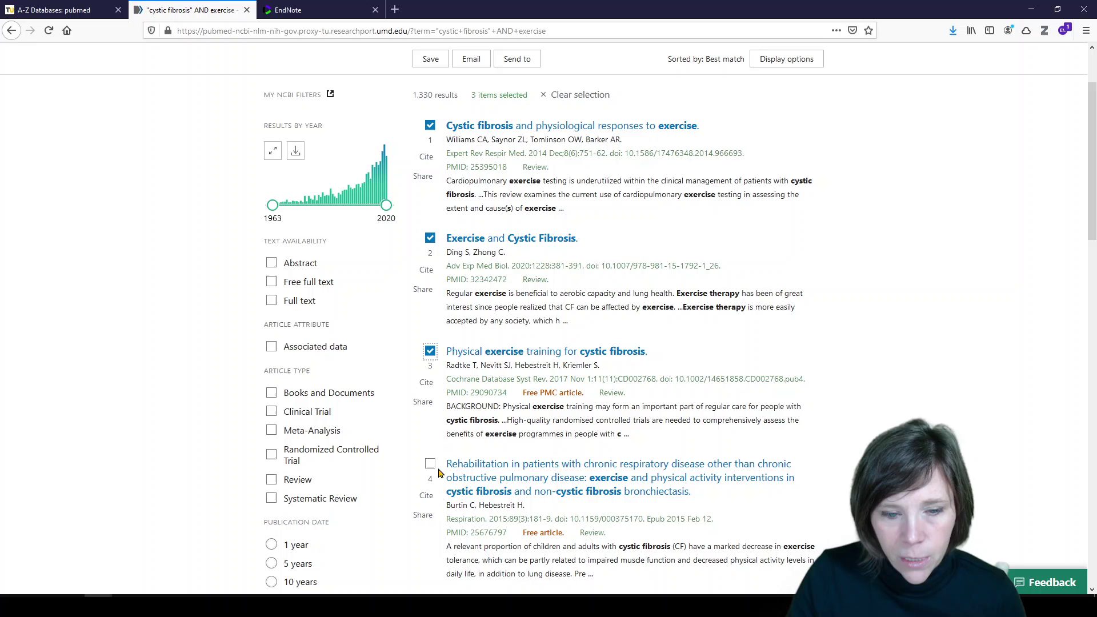
left_click(430, 389)
scroll(430, 400, "down", 2)
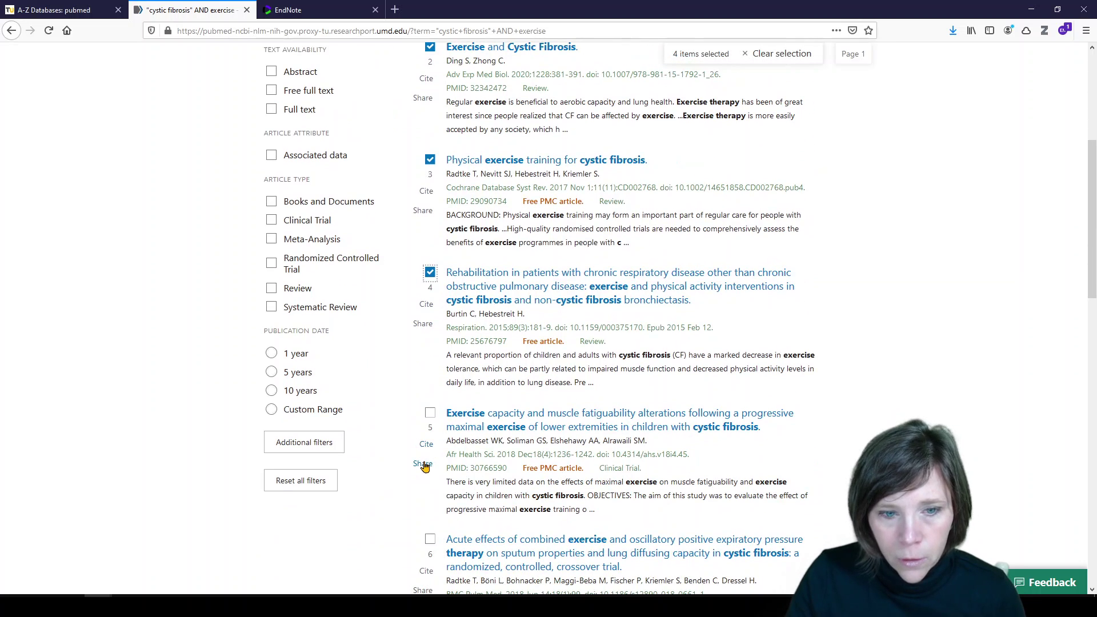
left_click(430, 414)
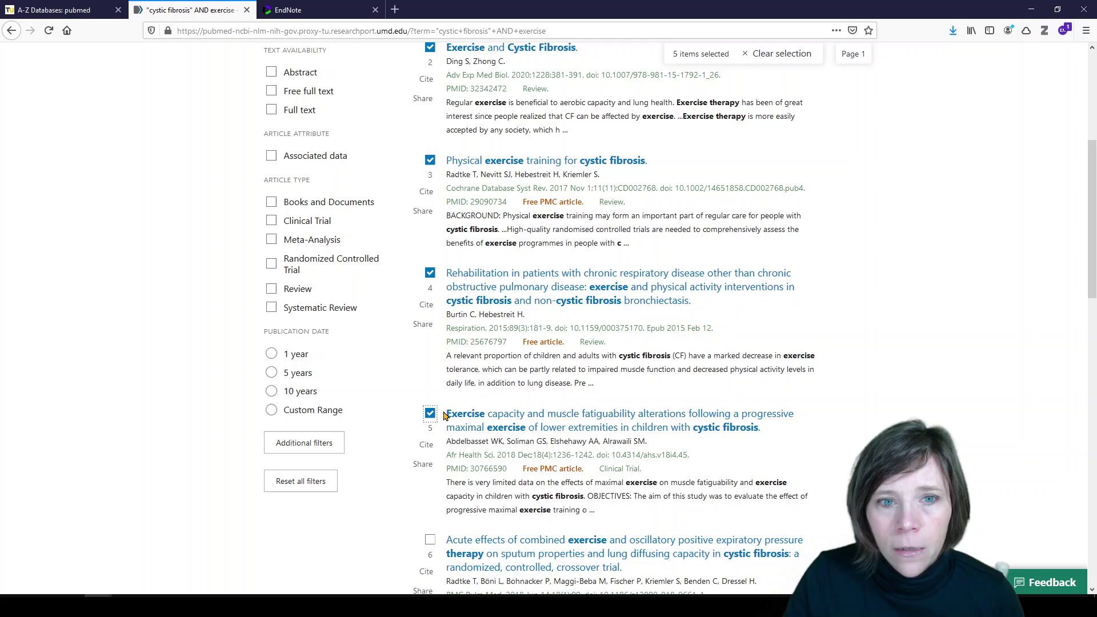
scroll(479, 406, "up", 5)
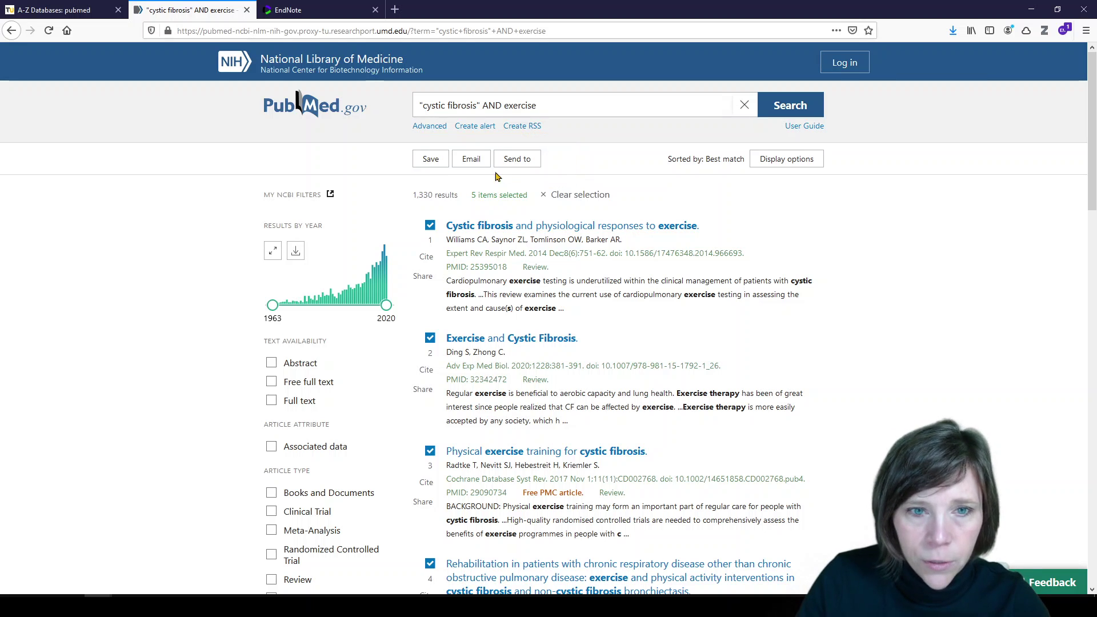
- Save the five selected citations in PubMed format as pubmed-cysticfibr-set.txt, then return to EndNote
left_click(423, 165)
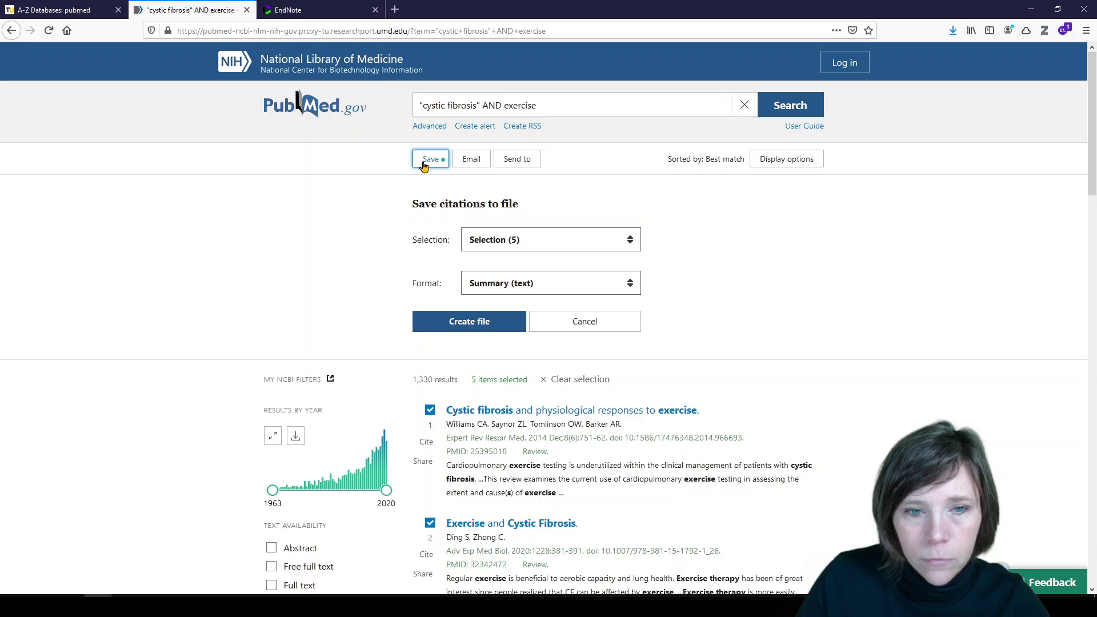
left_click(482, 243)
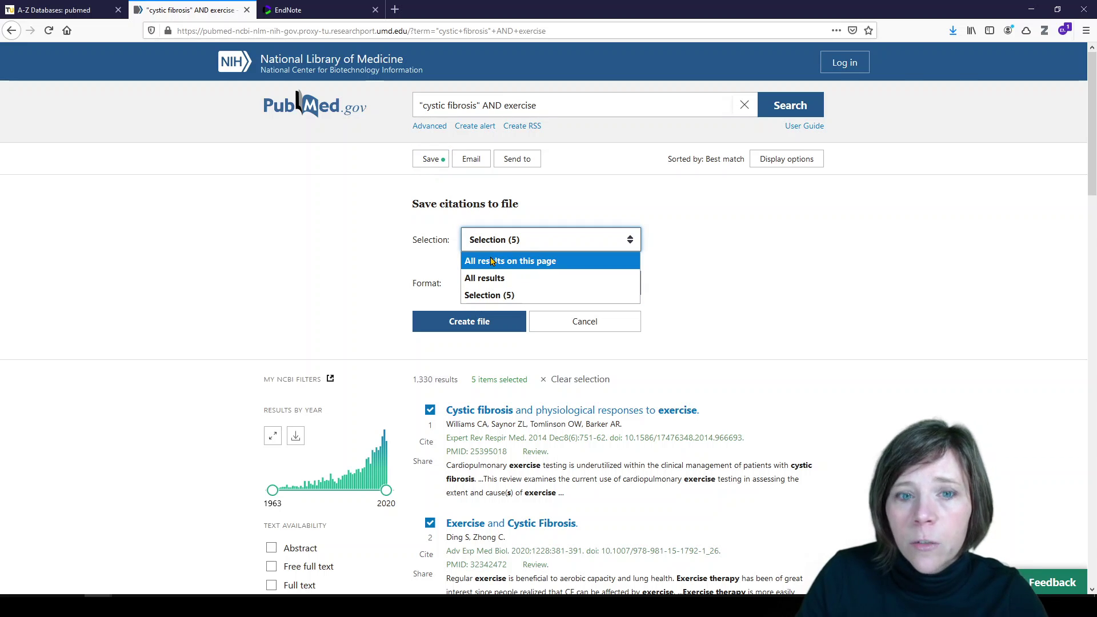
left_click(505, 296)
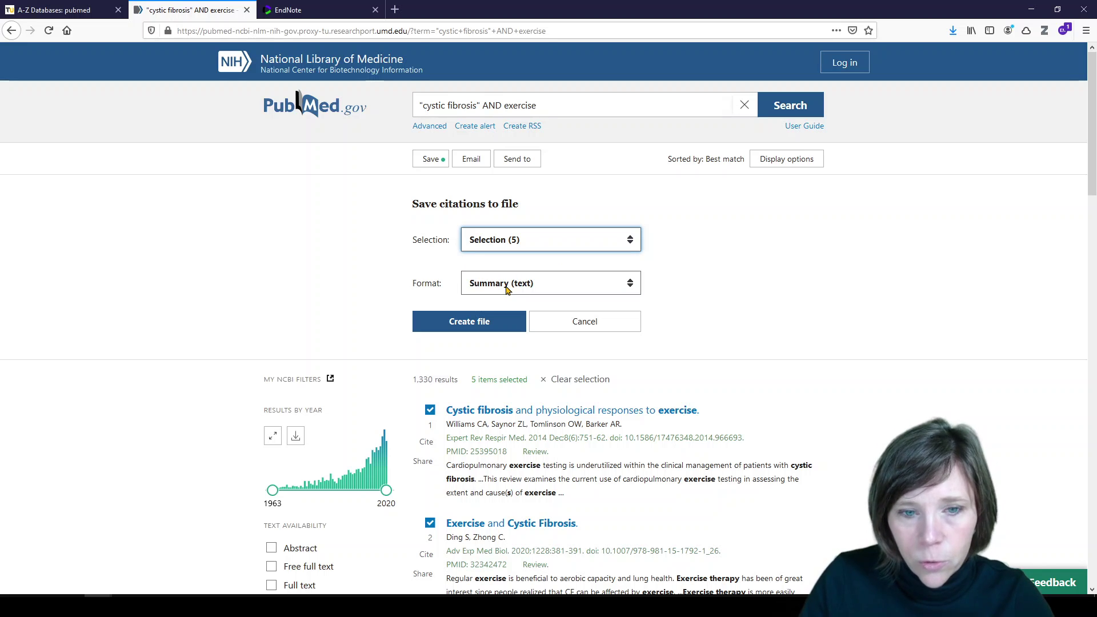
left_click(508, 290)
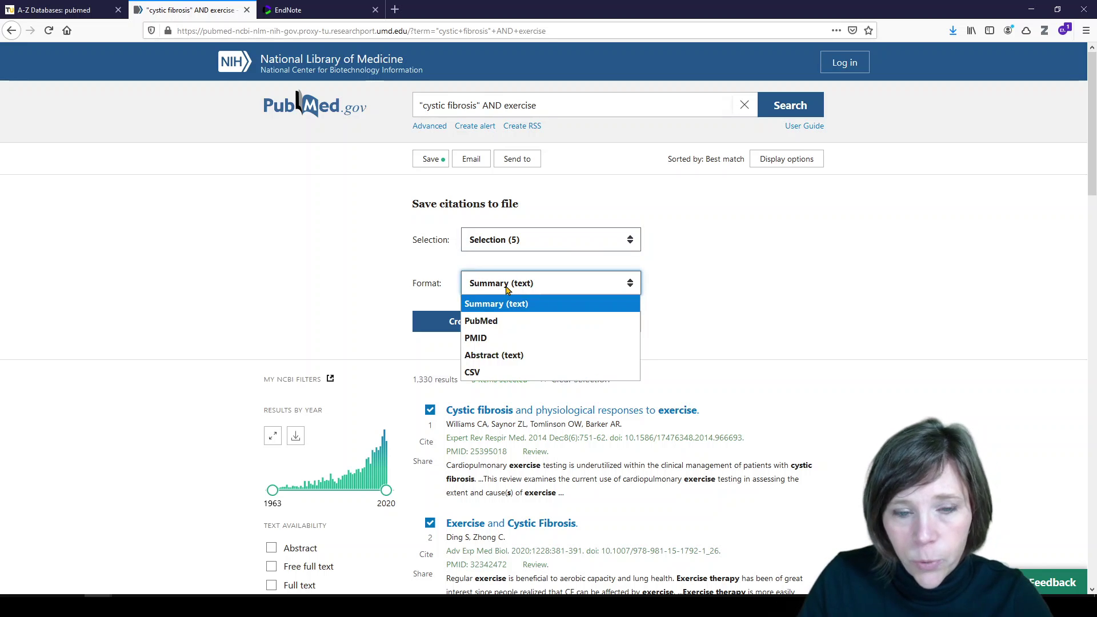
left_click(512, 321)
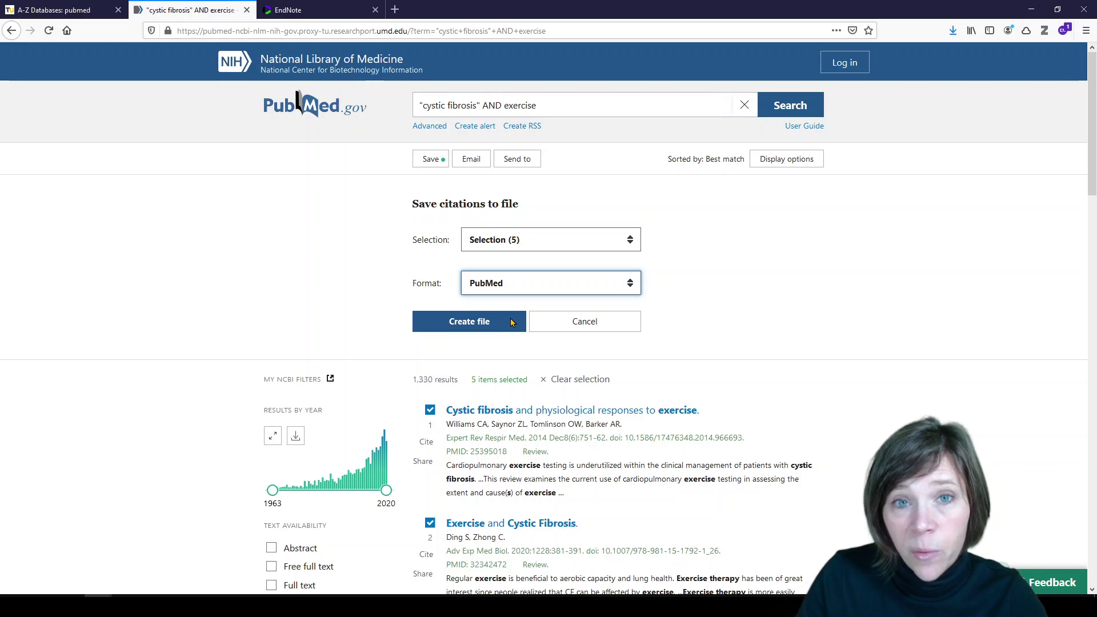
left_click(512, 322)
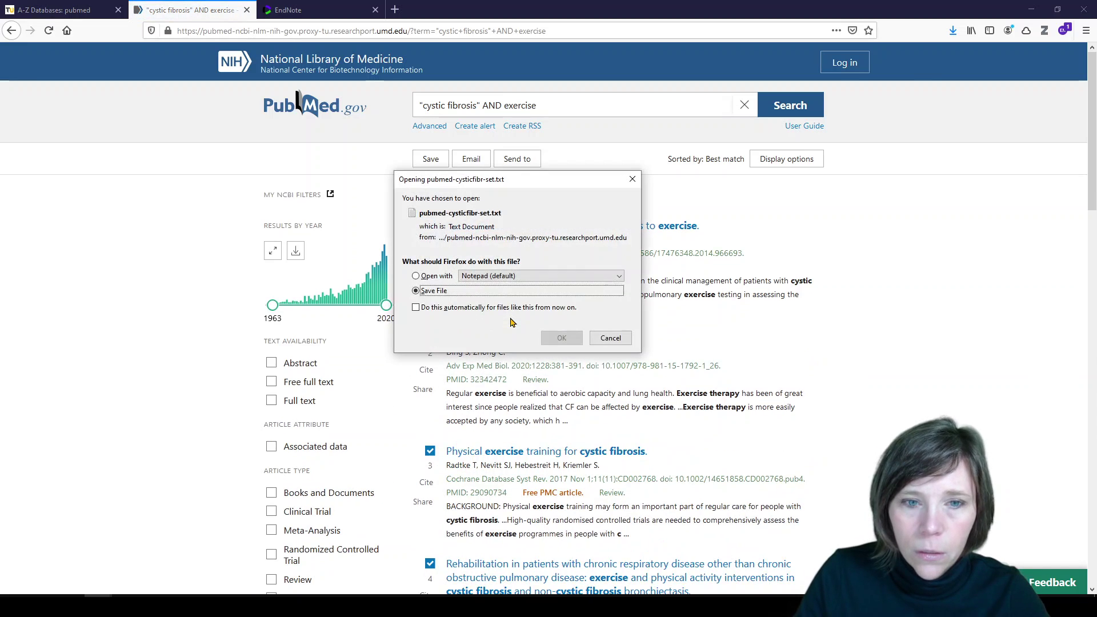
left_click(562, 339)
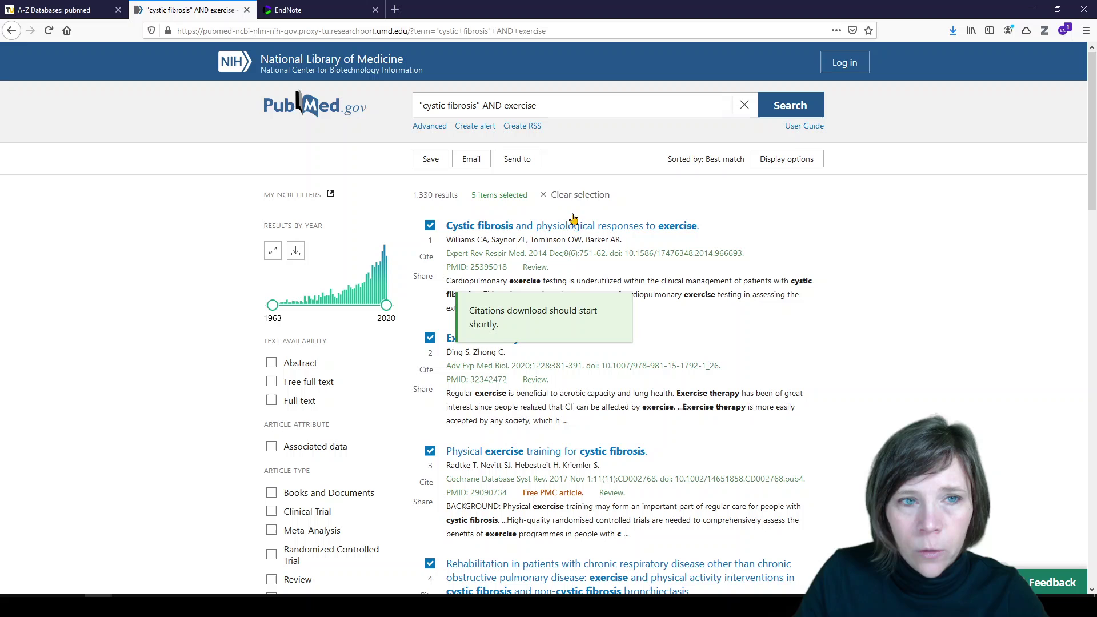
left_click(323, 10)
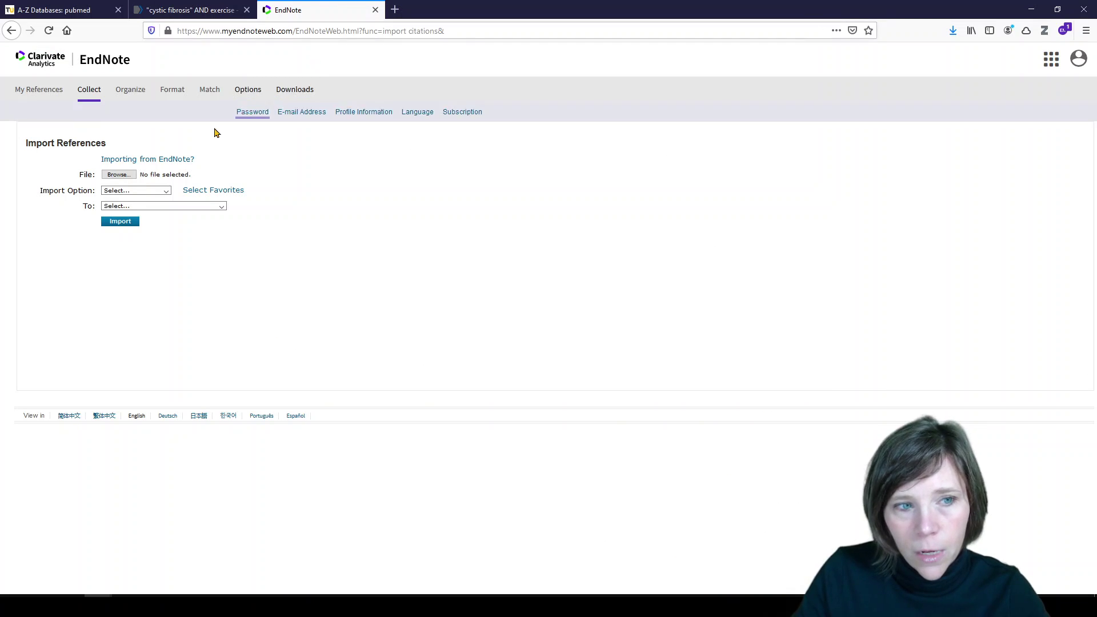
- Import pubmed-cysticfibr-set(2).txt with the PubMed (NLM) option into 20201112 - cystic fibrosis
left_click(119, 174)
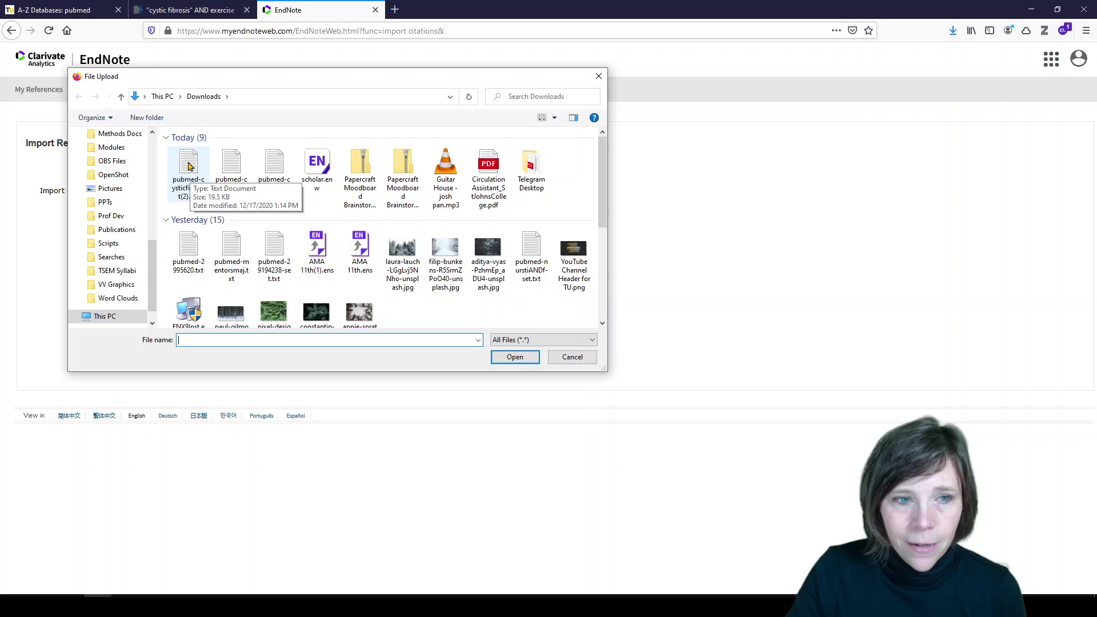
double_click(189, 165)
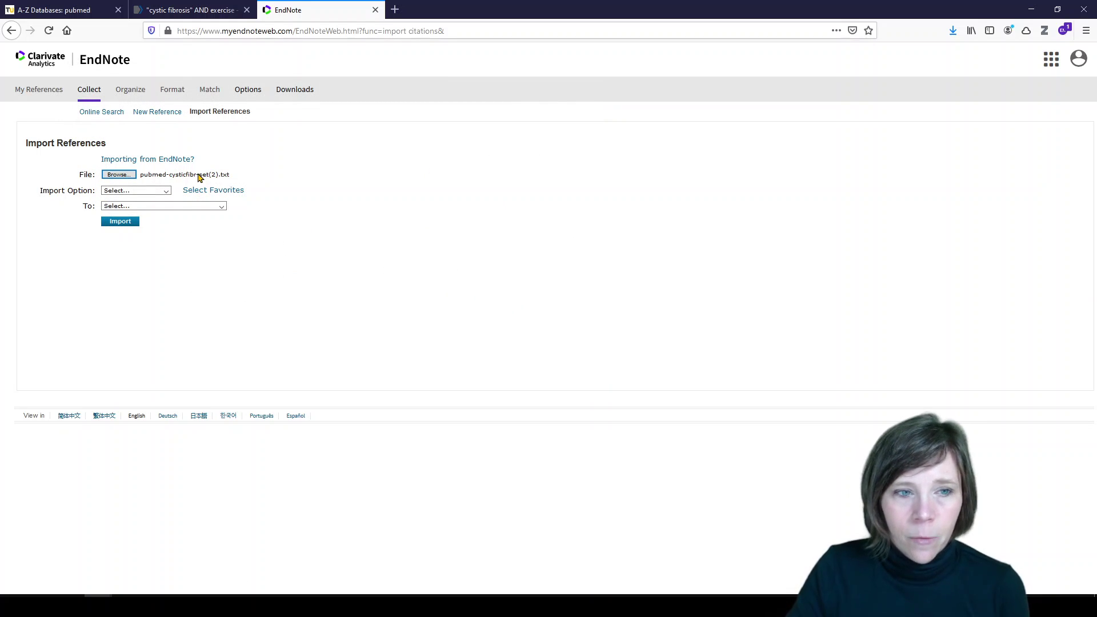
left_click(166, 193)
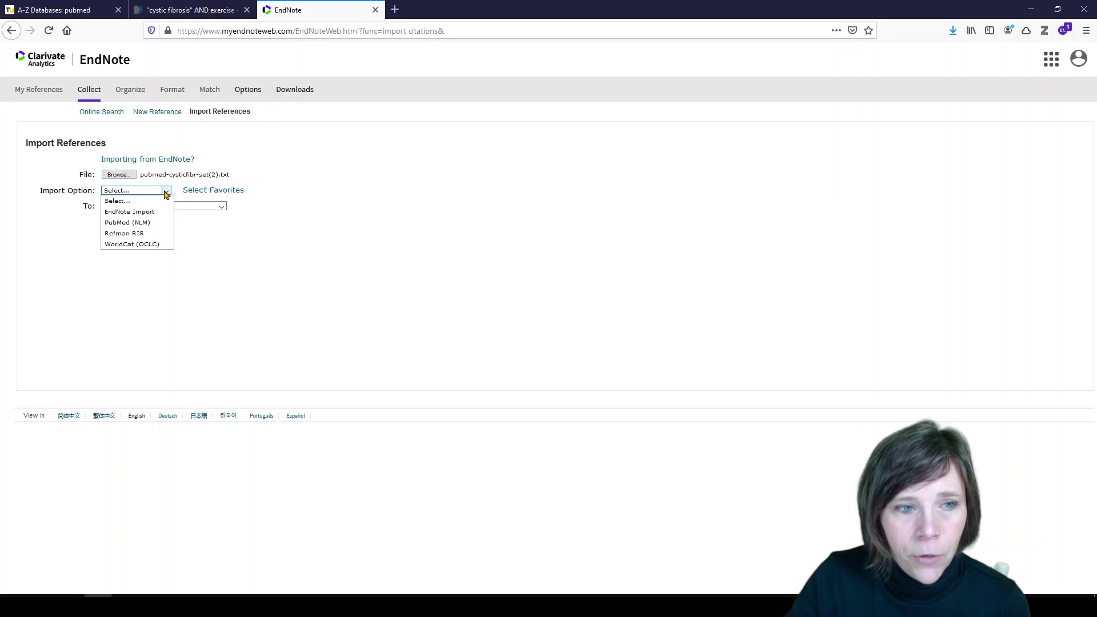
left_click(159, 224)
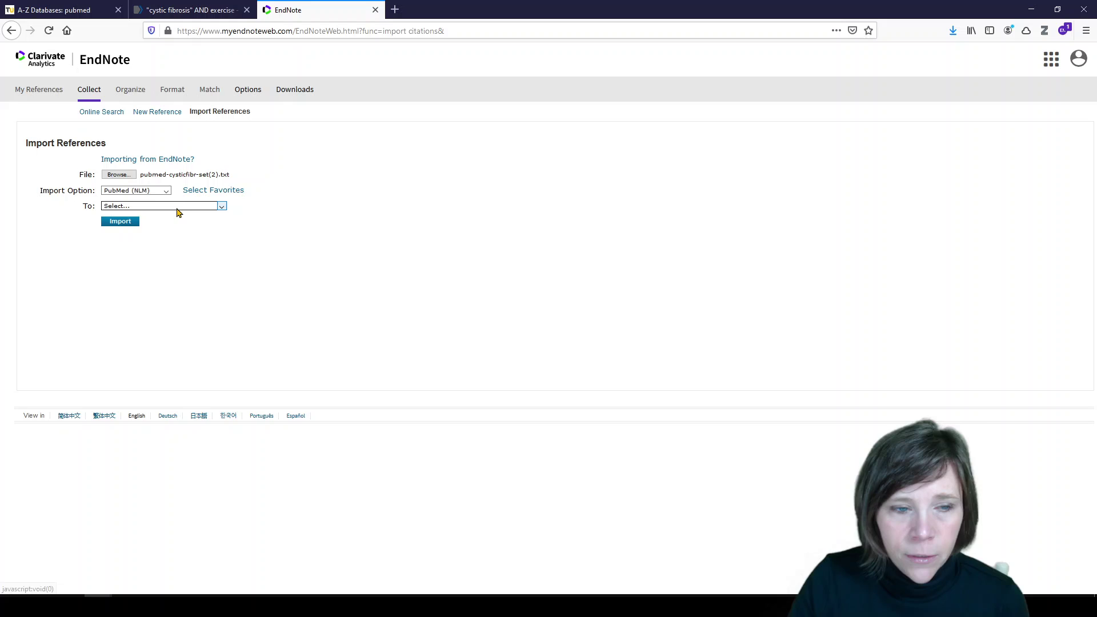
left_click(179, 208)
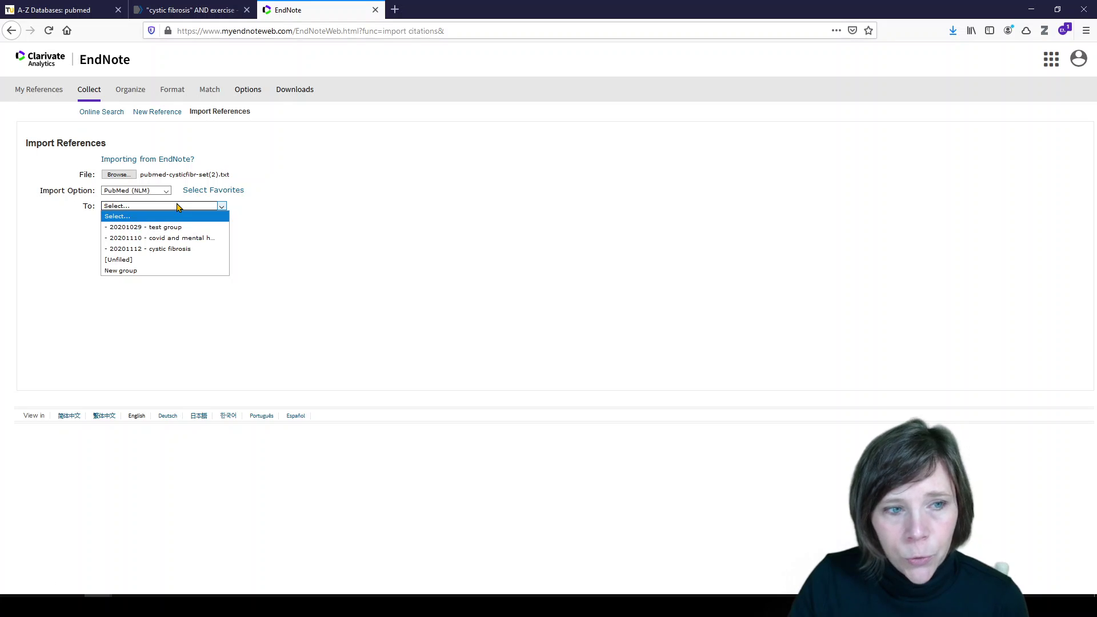
left_click(180, 251)
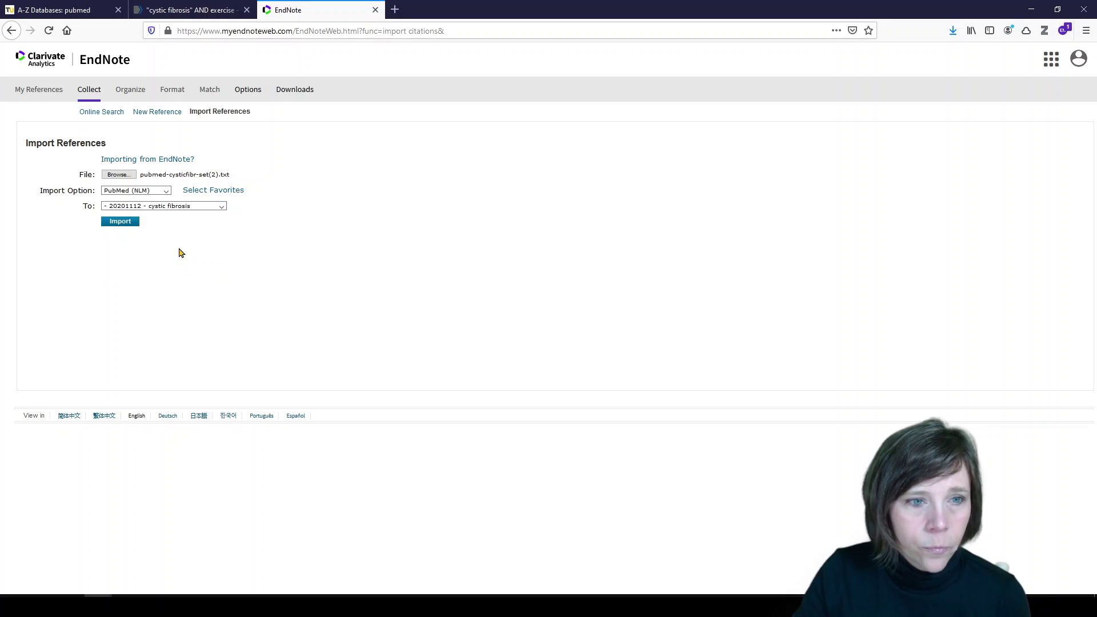
left_click(116, 224)
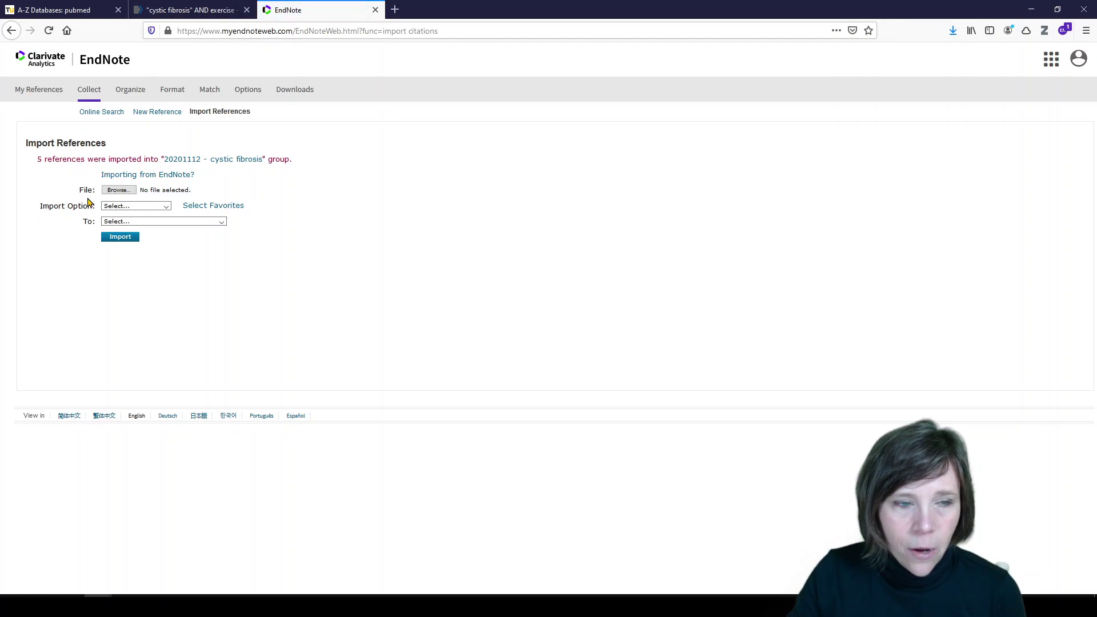
- Confirm 5 references were filed into the cystic fibrosis group, then list all 73 references
left_click_drag(37, 159, 289, 159)
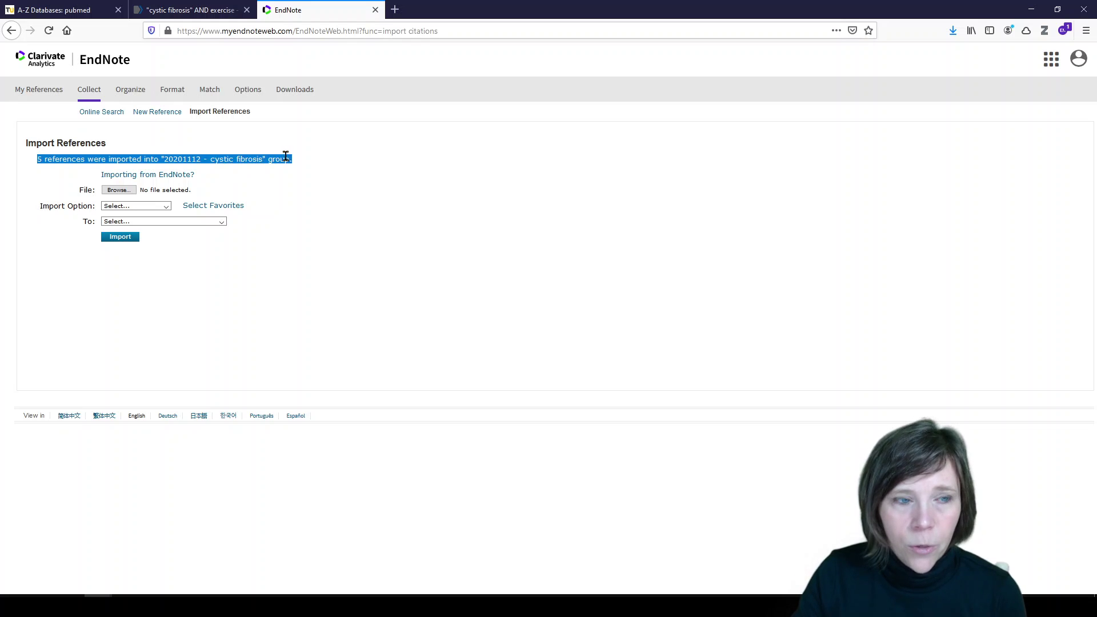
left_click(38, 91)
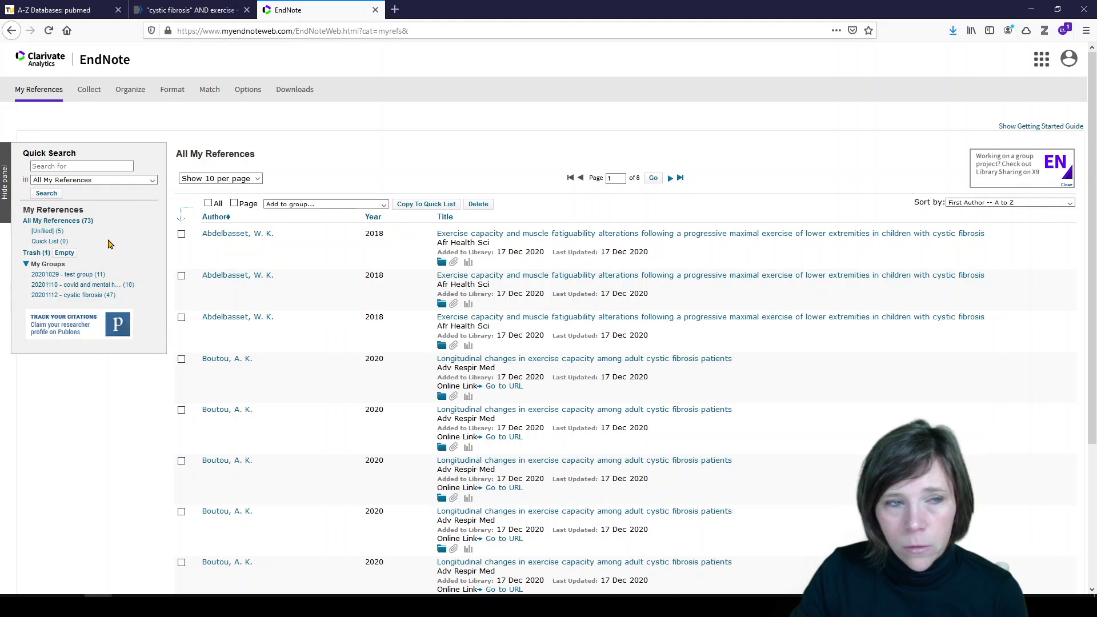
- Go to the Albert S. Cook Library home page and enter '"cystic fibrosis" and exercise' in Cook OneSearch
left_click(79, 11)
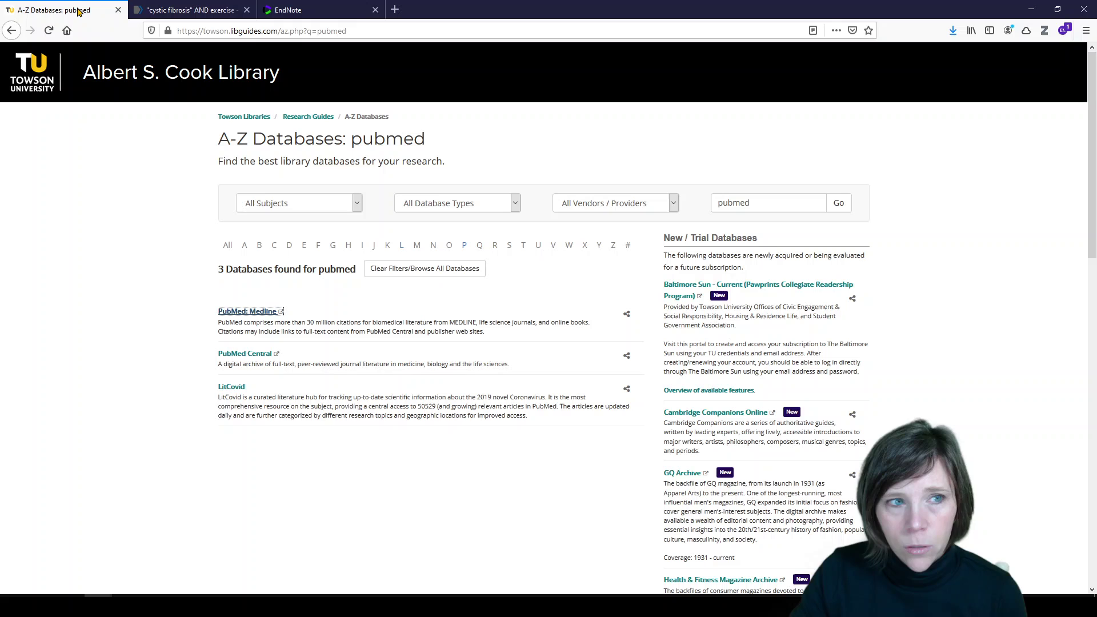
left_click(110, 76)
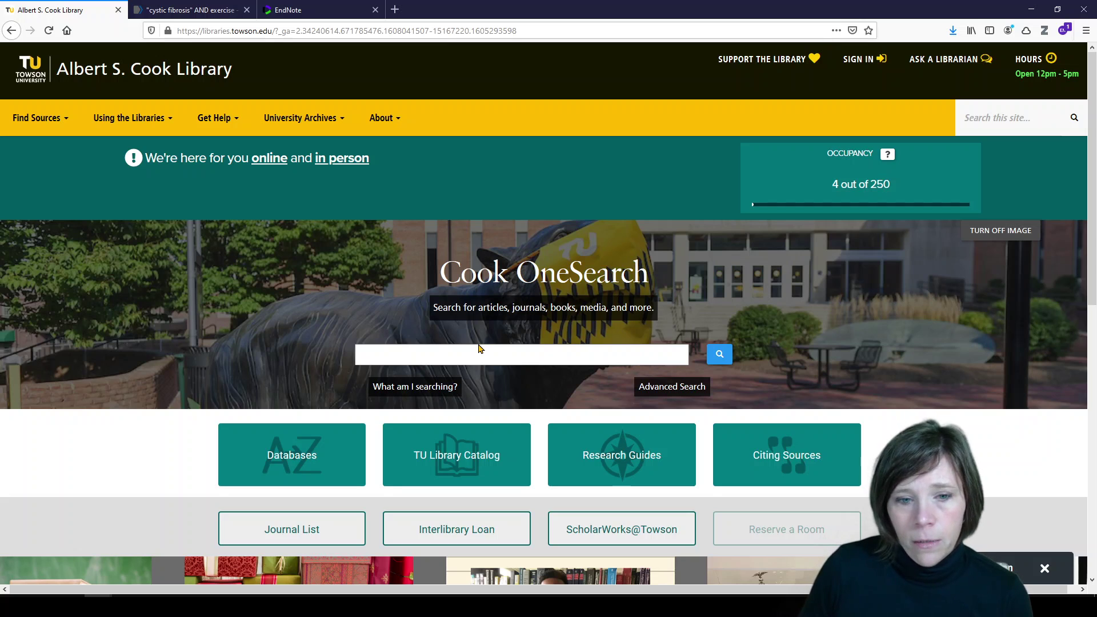
left_click(476, 350)
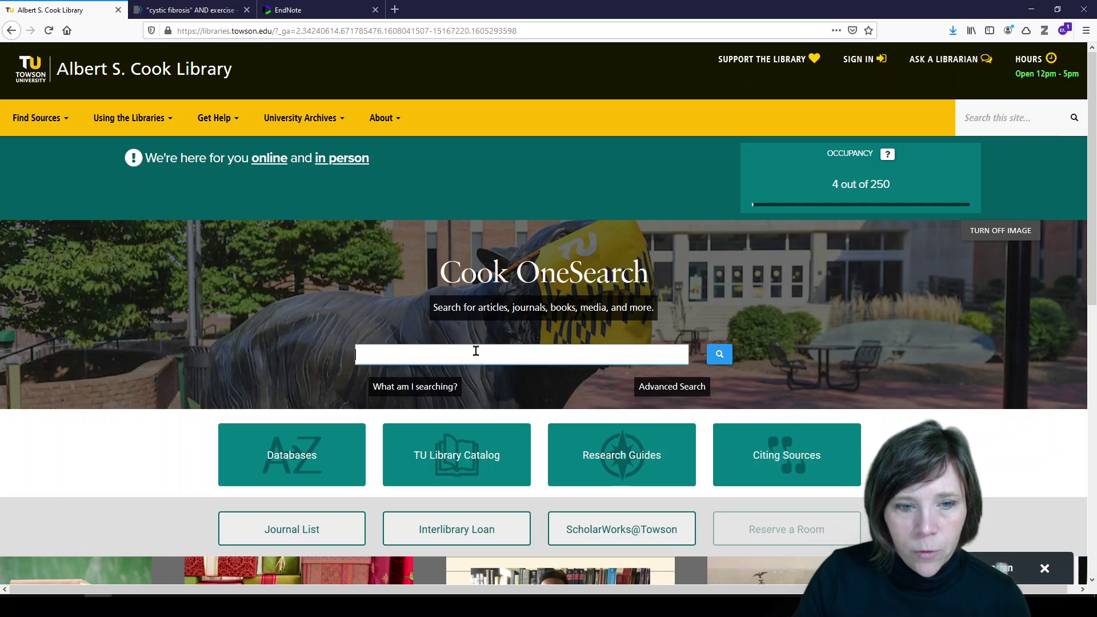
type("\"cystic fi")
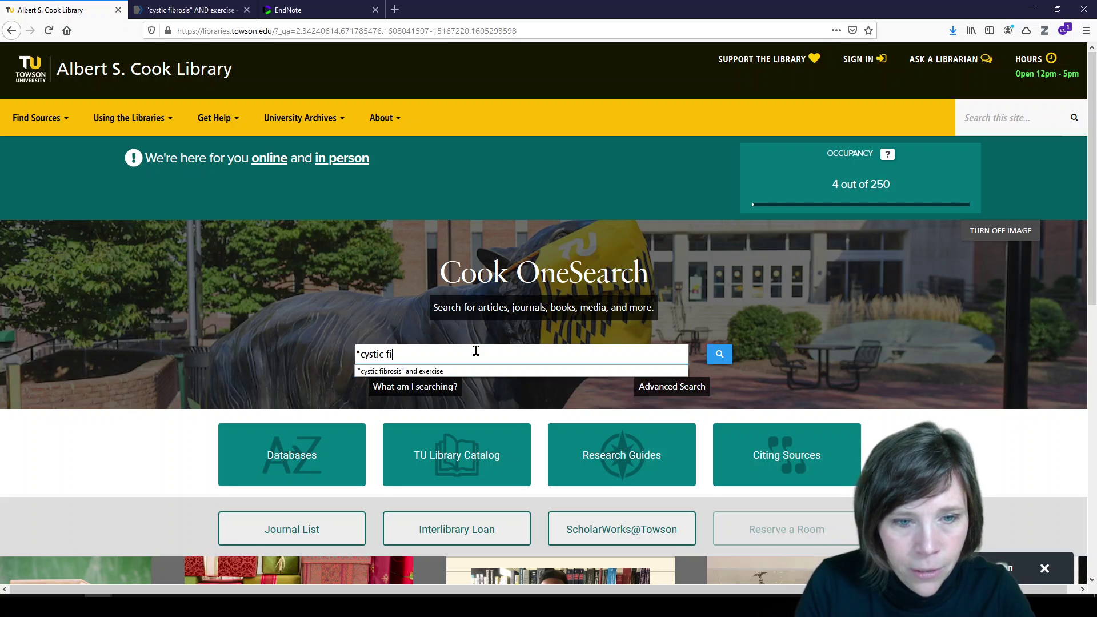
type("brosis")
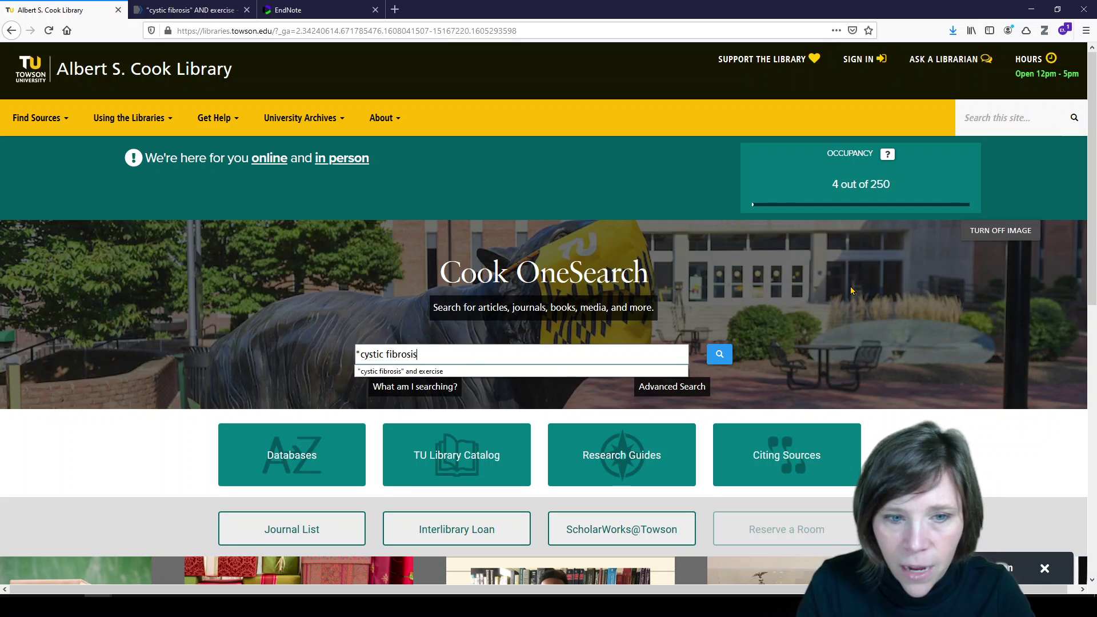
type("\" and exeric")
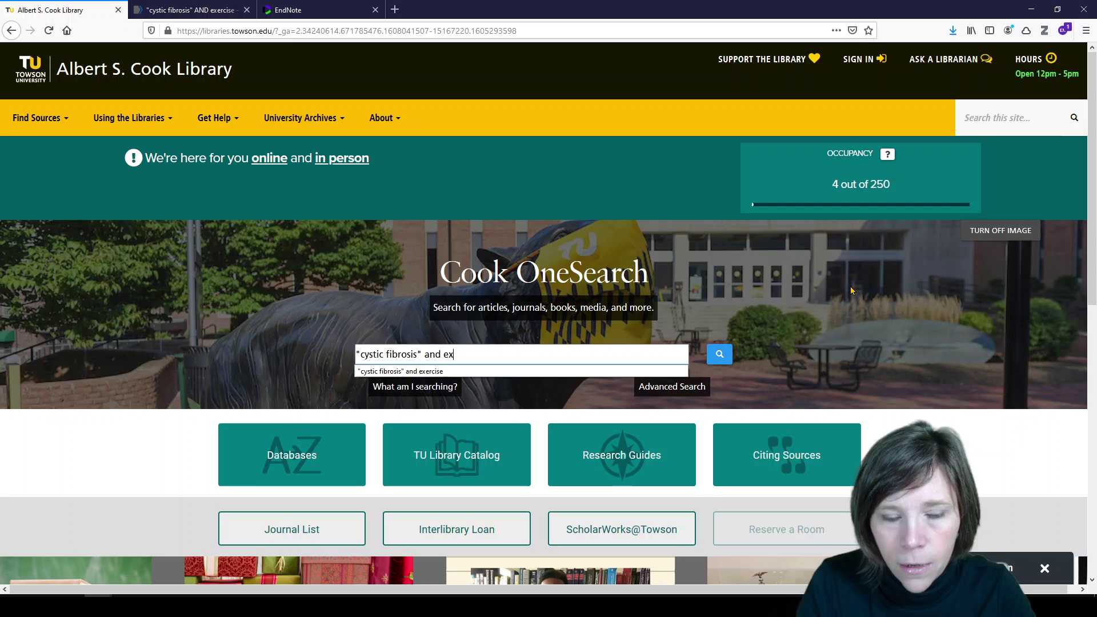
key("BackSpace")
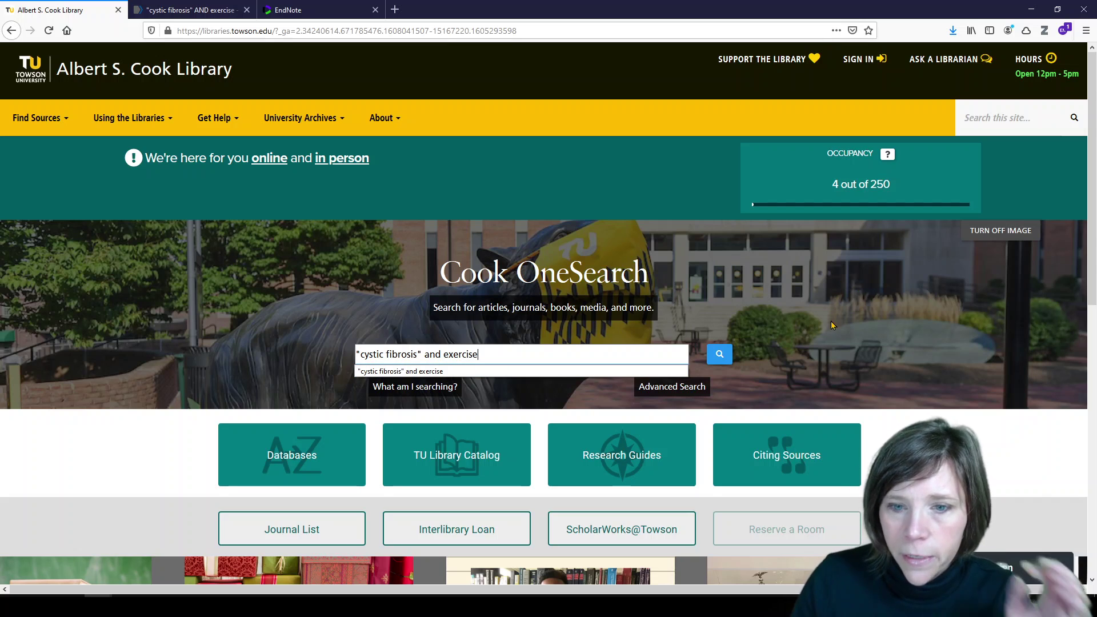
- Run the "cystic fibrosis" and exercise search, signing in for off-campus access
left_click(720, 355)
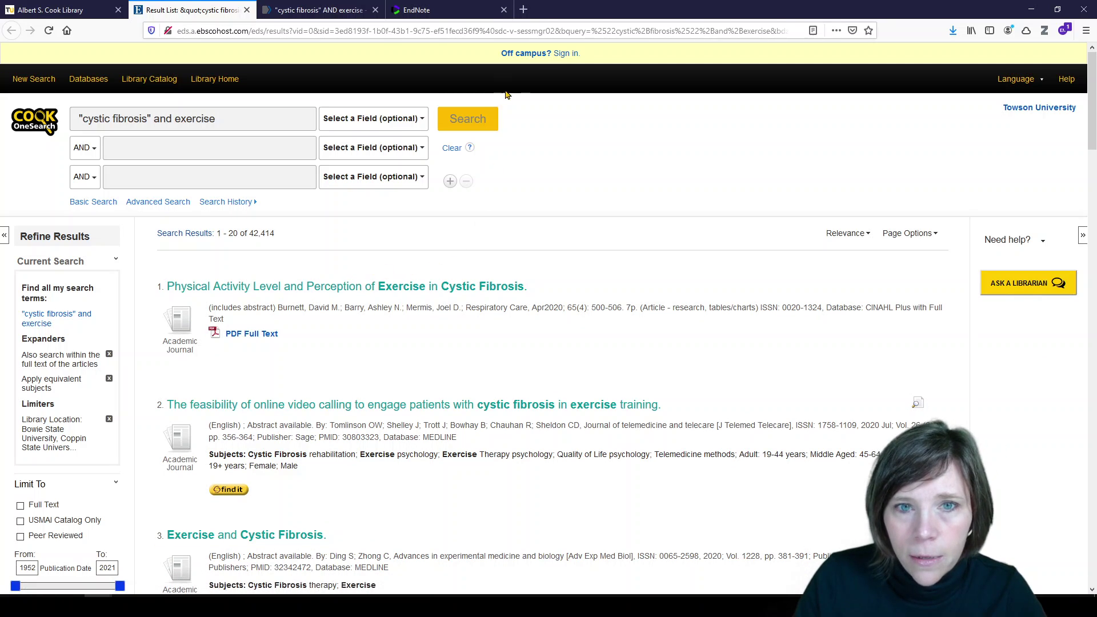
left_click(540, 53)
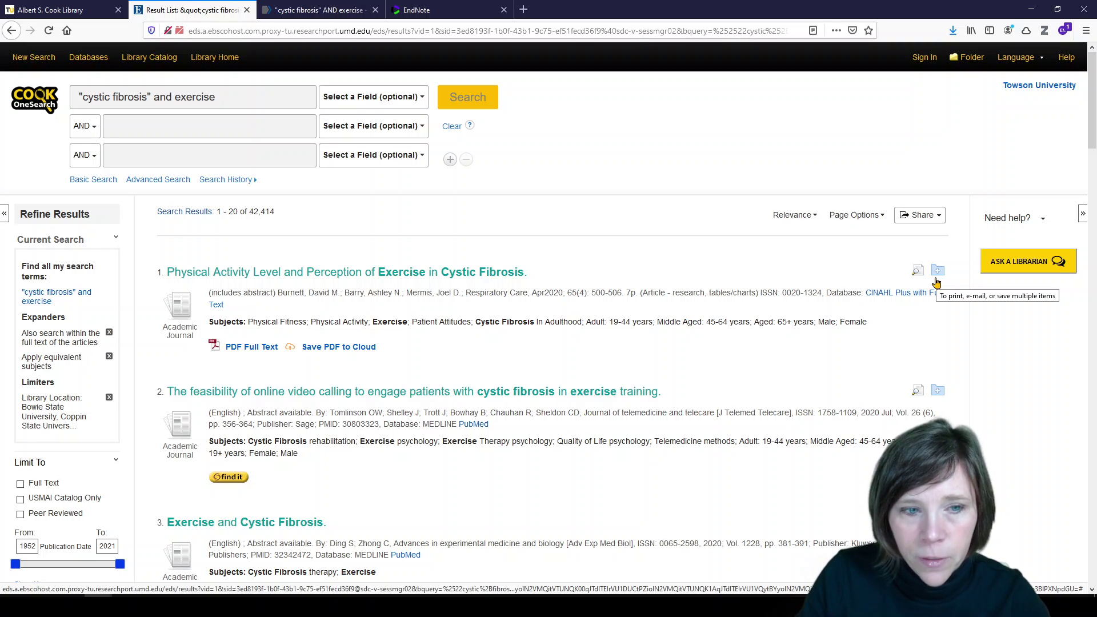
scroll(262, 314, "down", 2)
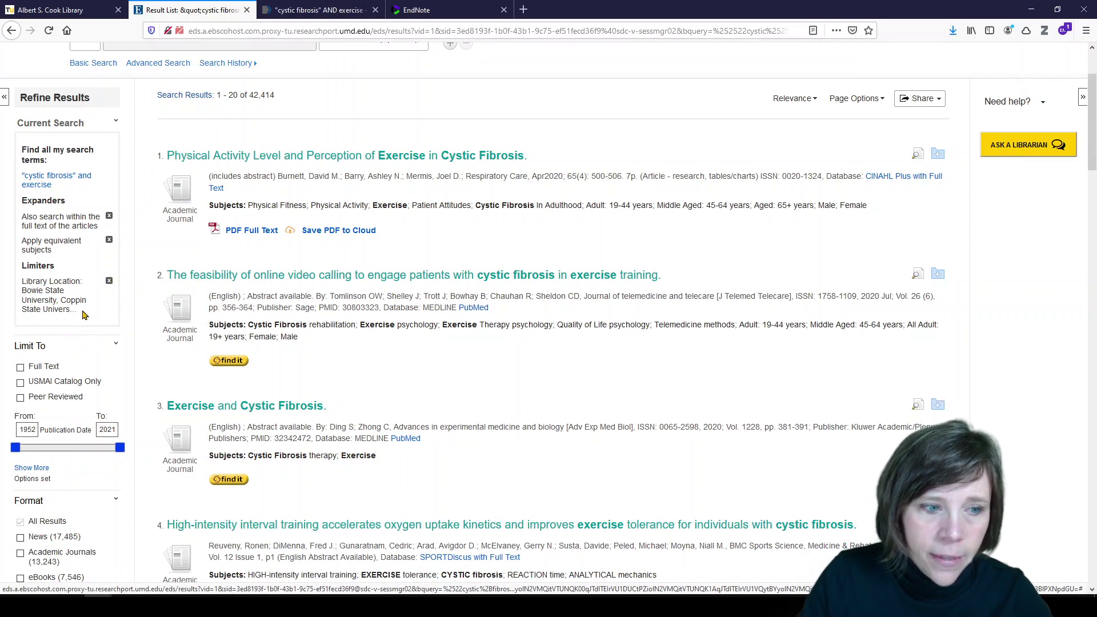
scroll(38, 457, "down", 3)
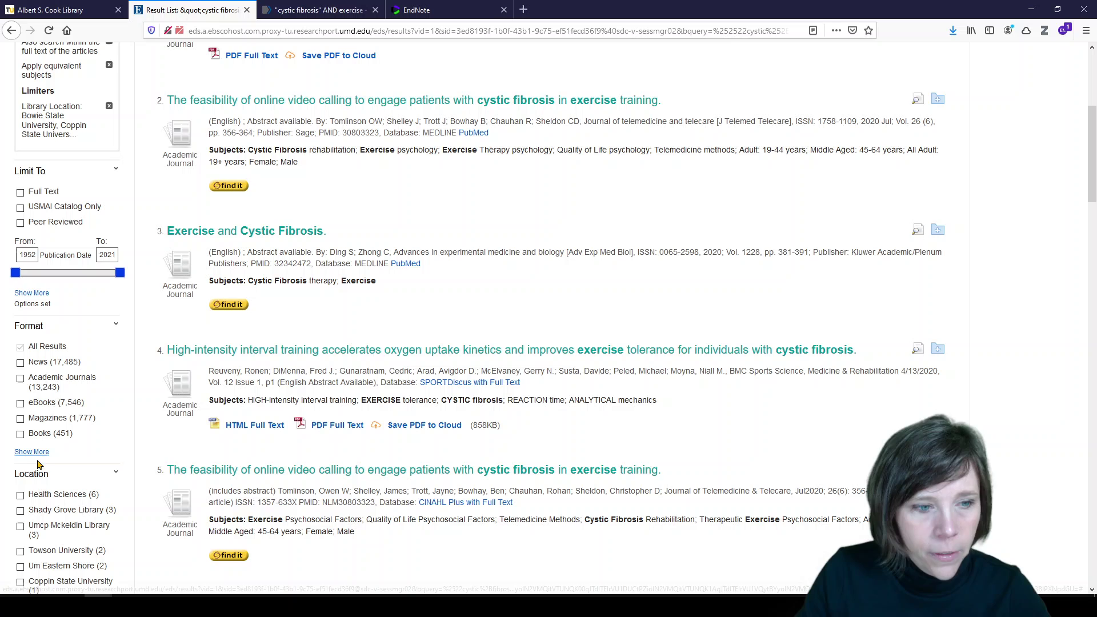
scroll(37, 464, "up", 4)
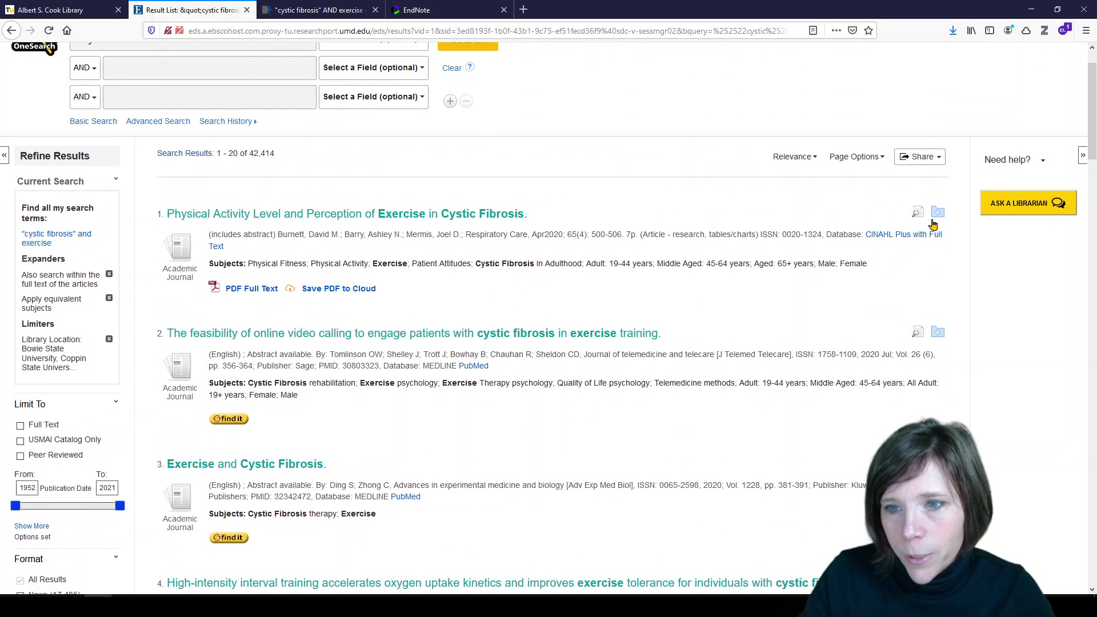
- Add the Physical Activity, online video calling and Exercise and Cystic Fibrosis articles to the folder
left_click(938, 212)
left_click(938, 332)
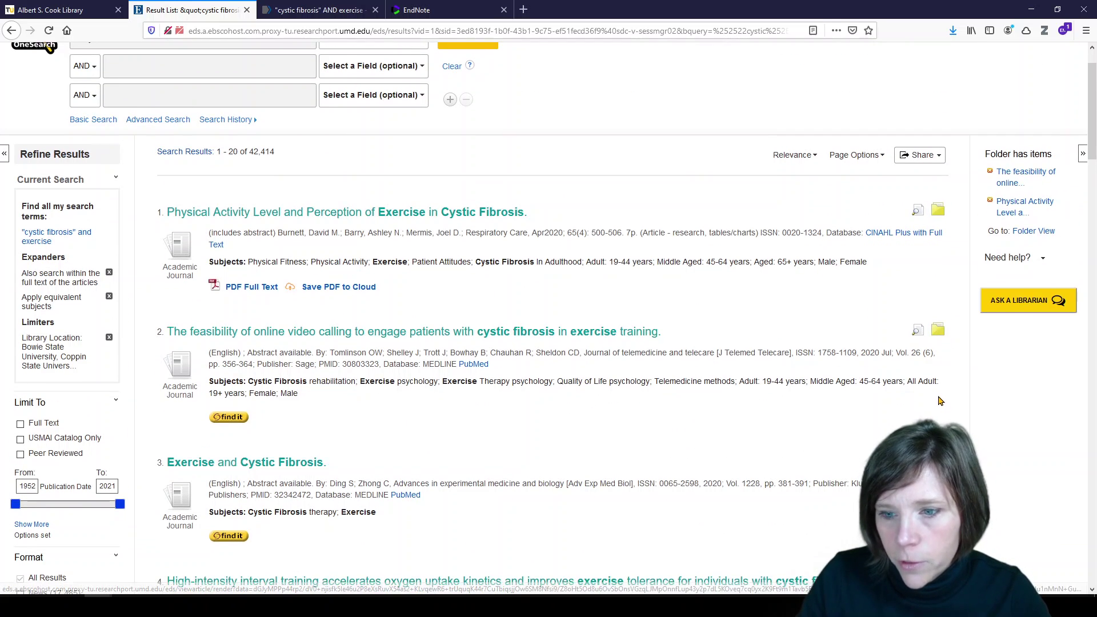
scroll(938, 343, "down", 1)
left_click(937, 404)
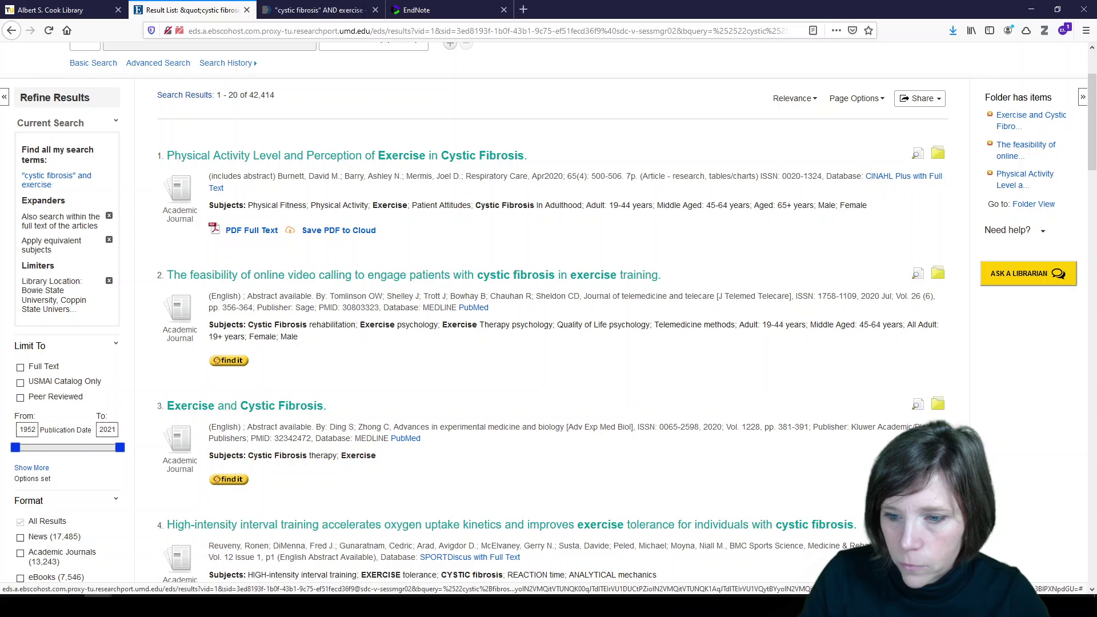
scroll(549, 320, "down", 3)
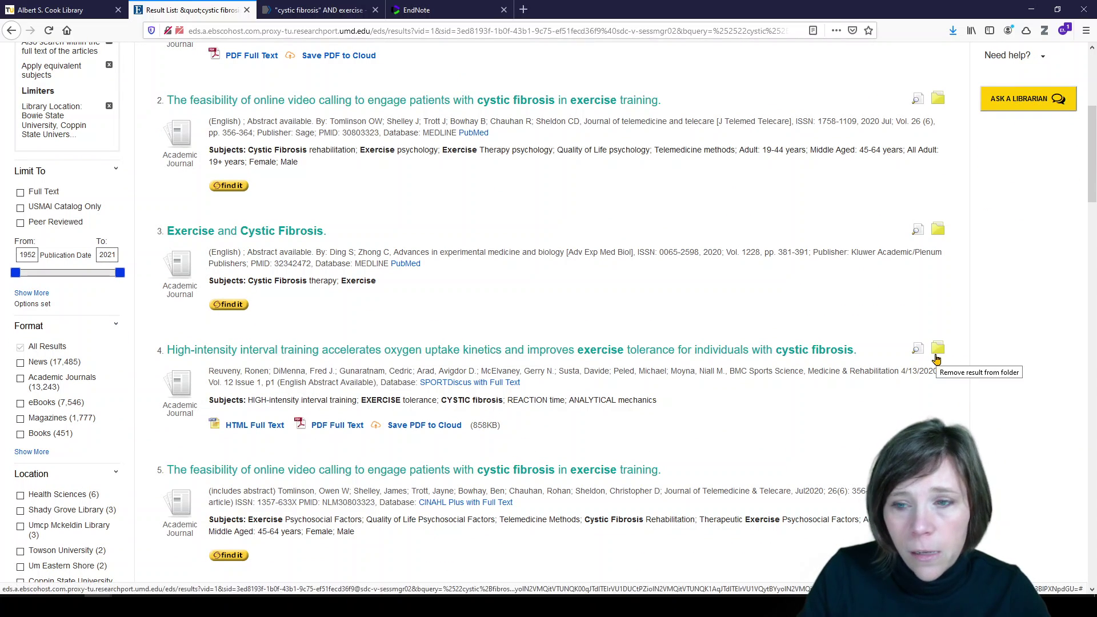
scroll(938, 365, "up", 5)
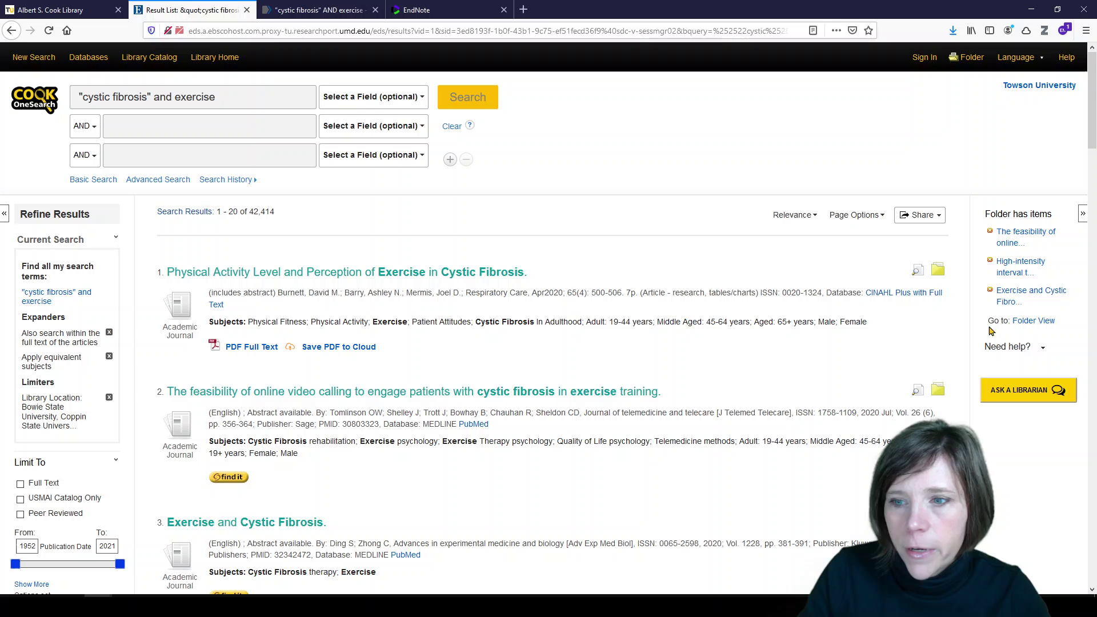
- Open Folder View to see the 5 saved cystic fibrosis and exercise articles
left_click(1023, 321)
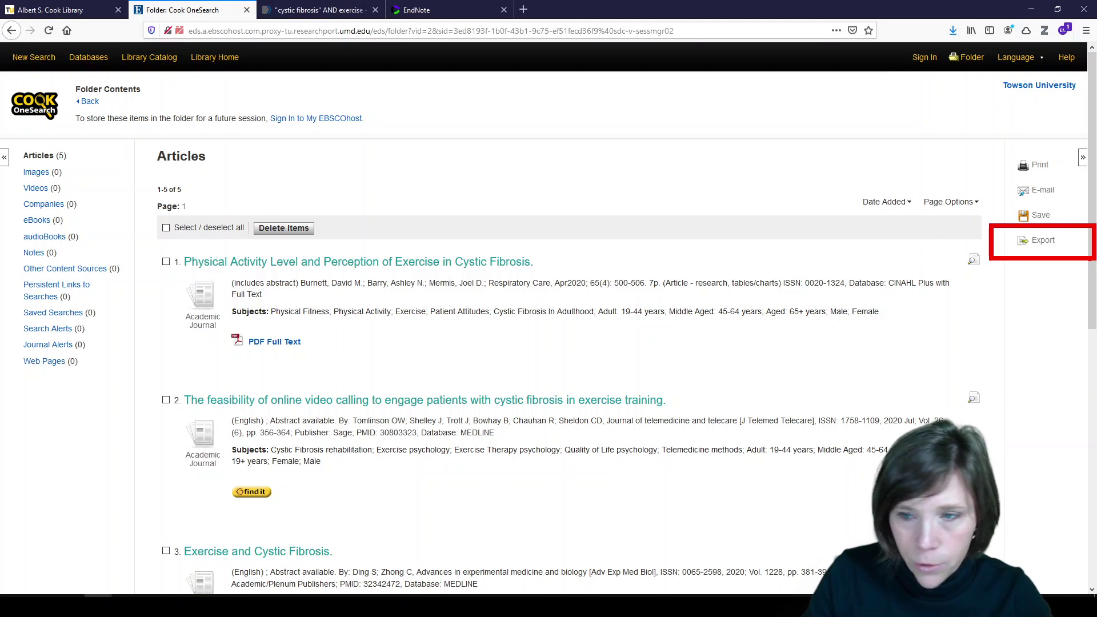
- Open the Export Manager for the 5 folder items and choose Direct Export to EndNote Web
left_click(1038, 242)
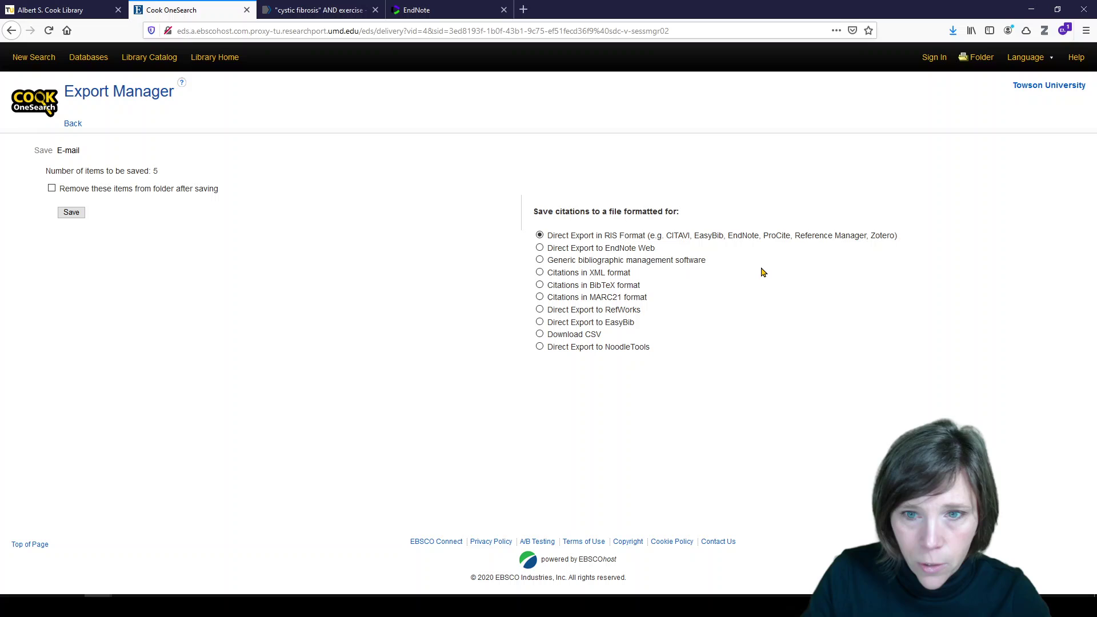
left_click_drag(728, 235, 756, 240)
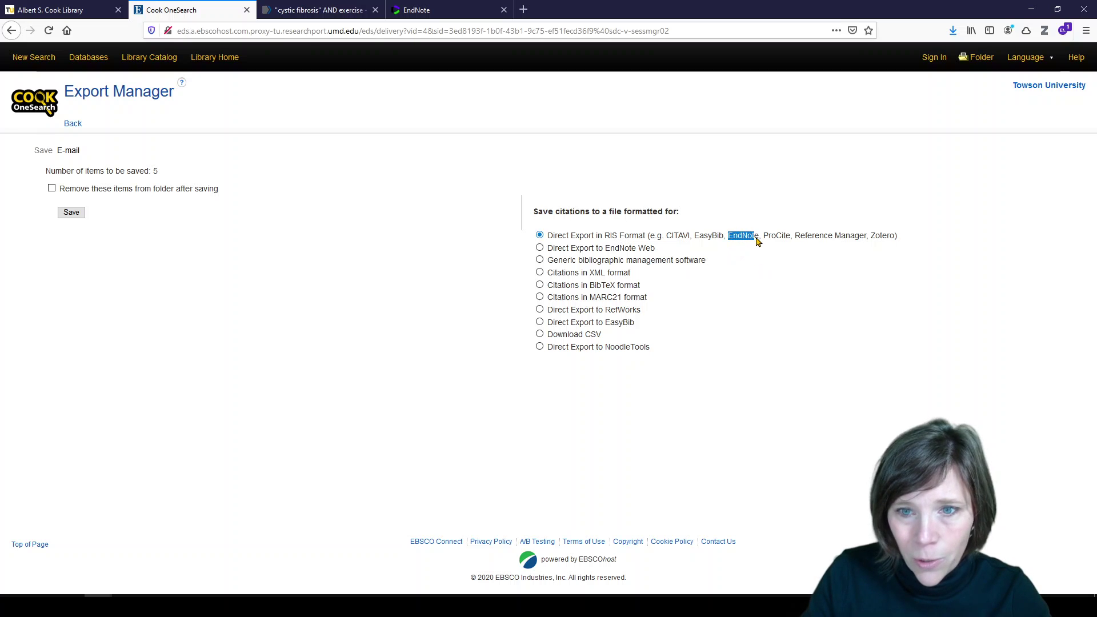
left_click(608, 254)
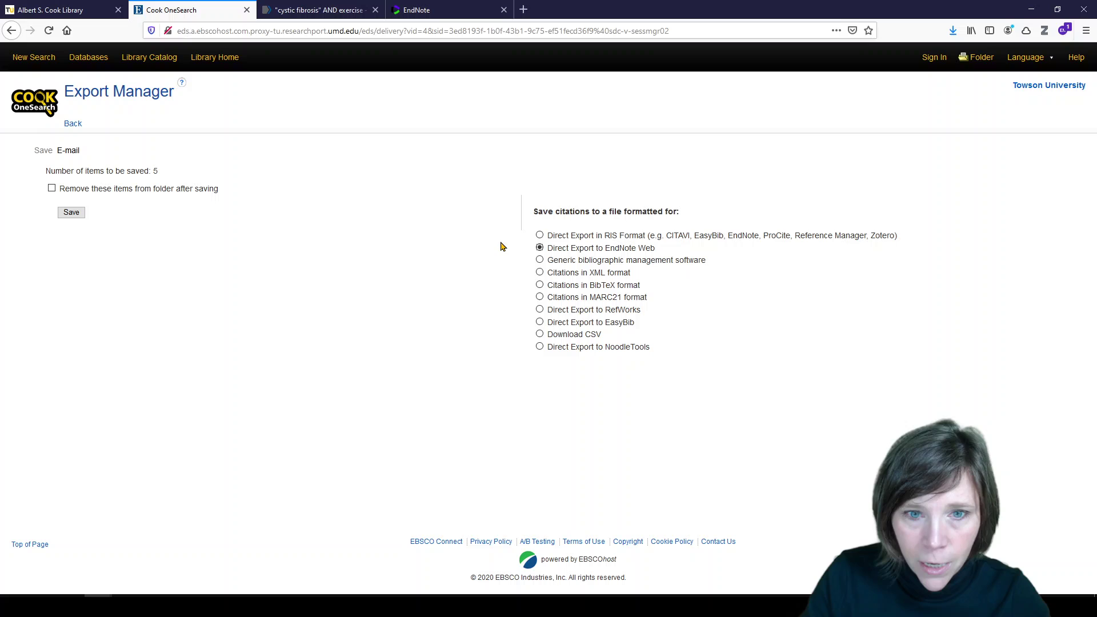
left_click_drag(518, 234, 663, 266)
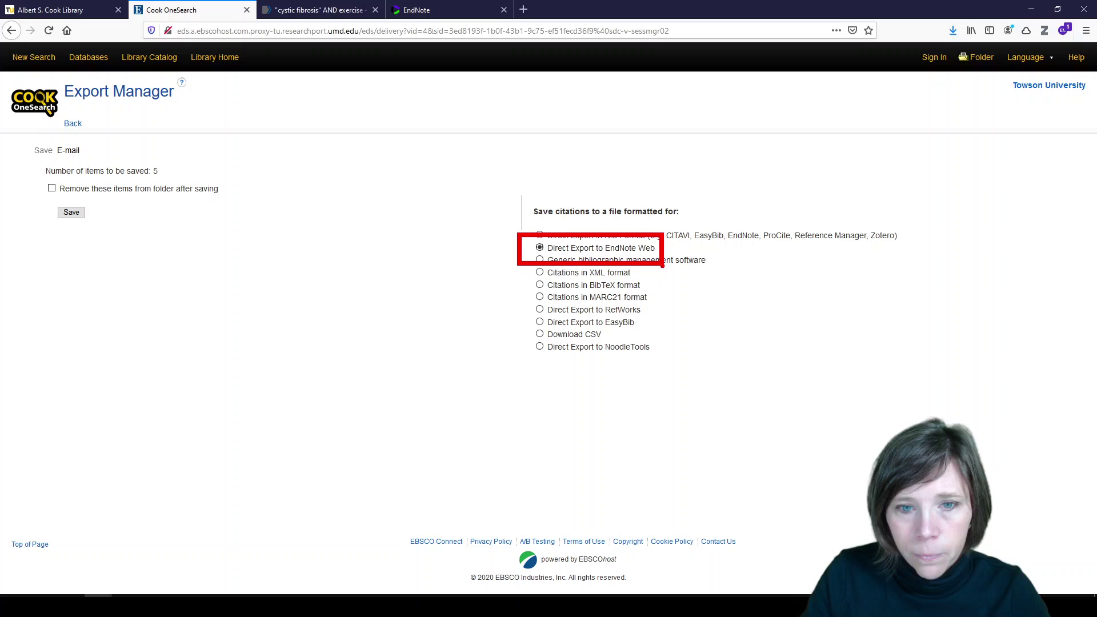
key("Escape")
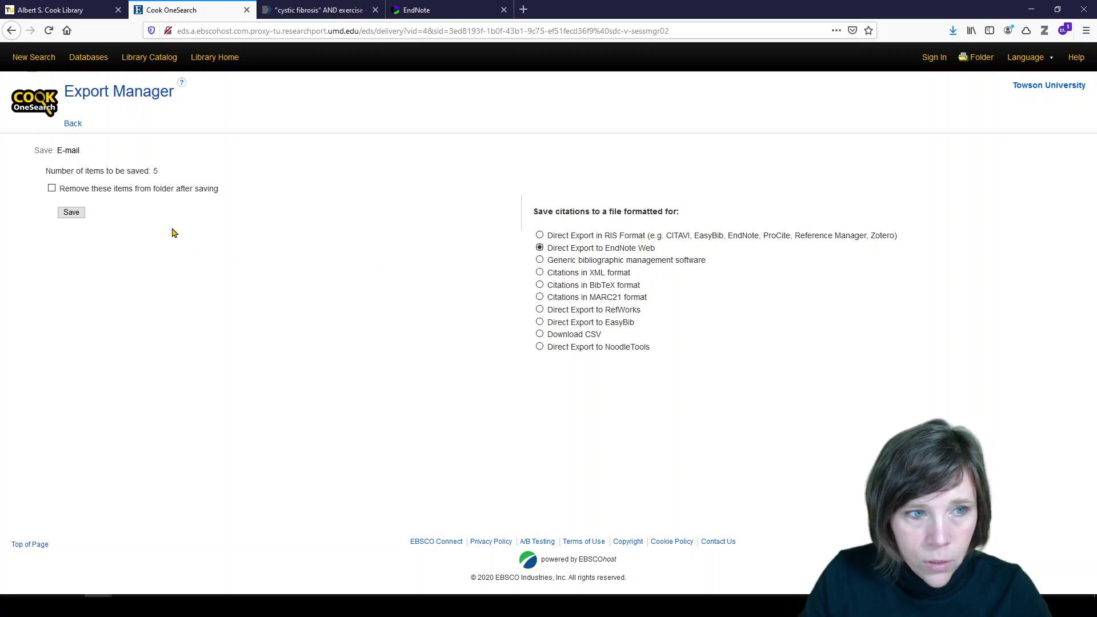
- Save the export so EndNote Web imports the 5 Cook OneSearch records
left_click(72, 215)
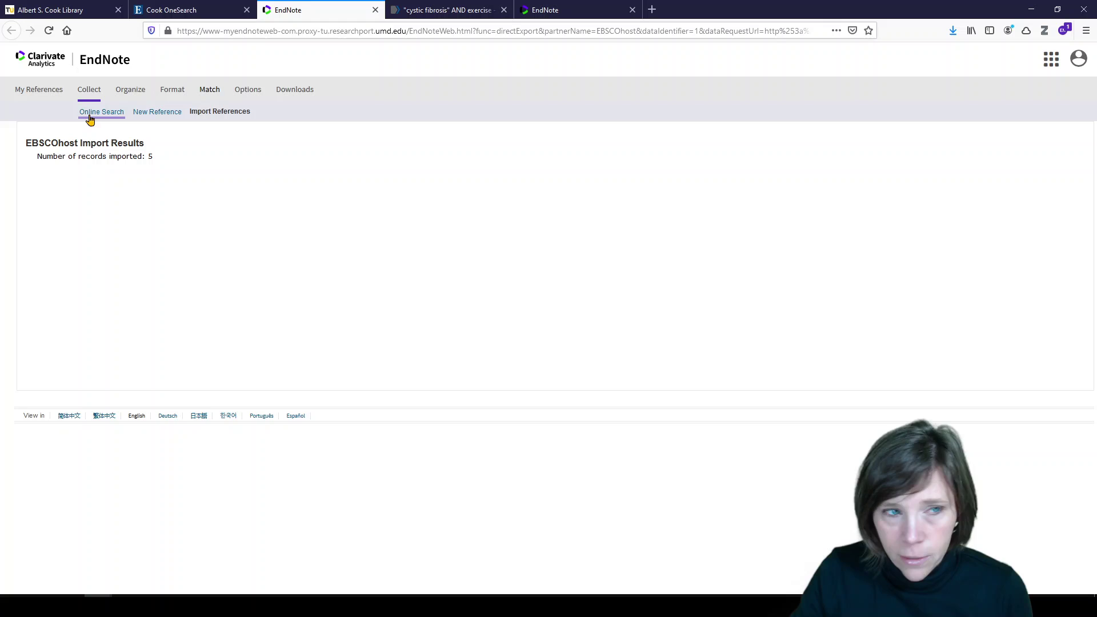
- List all 78 references sorted by 'Added to Library -- newest to oldest'
left_click(48, 98)
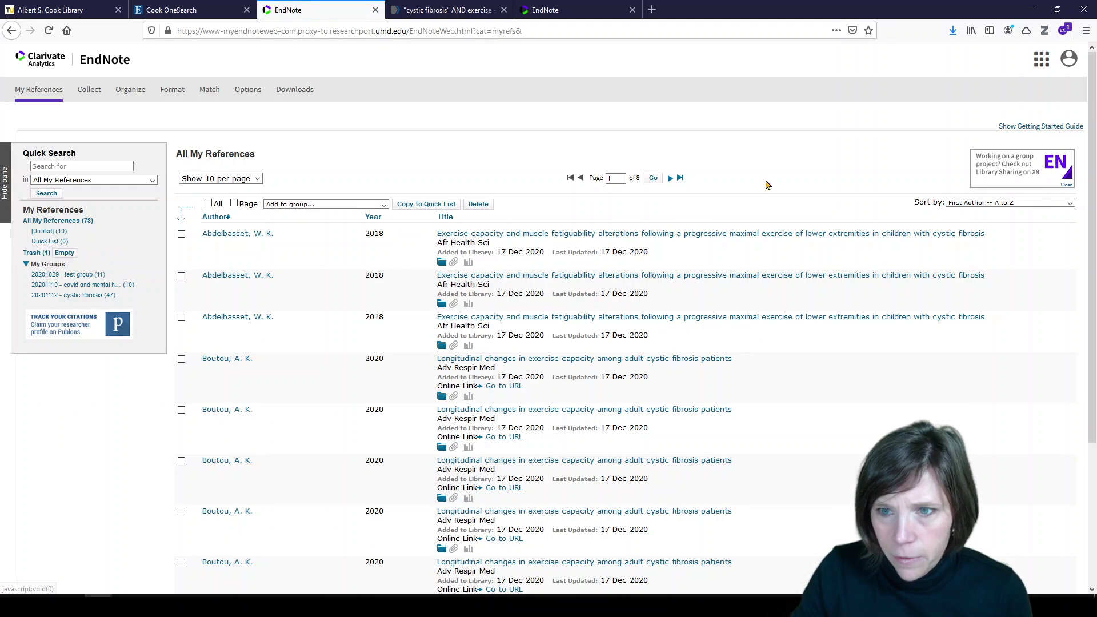
left_click(963, 206)
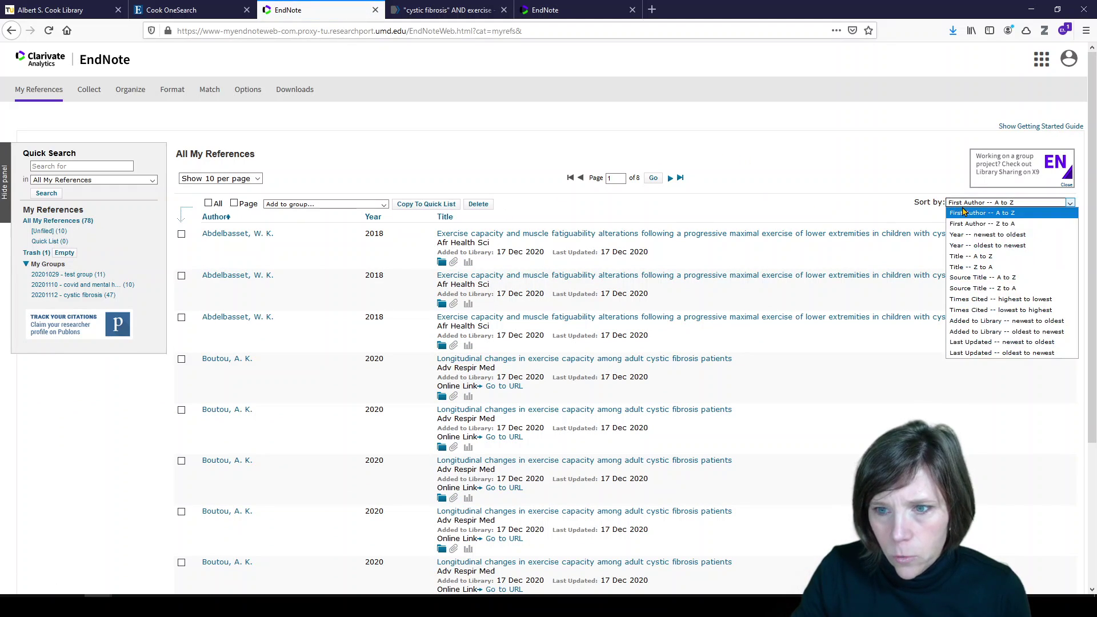
left_click(988, 325)
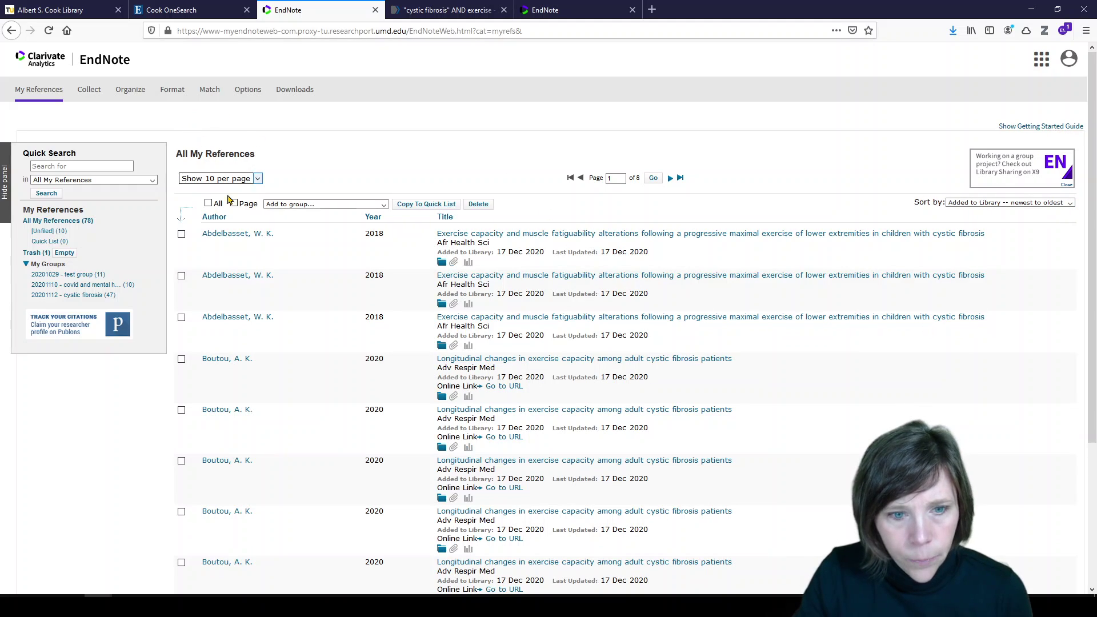
scroll(196, 289, "down", 3)
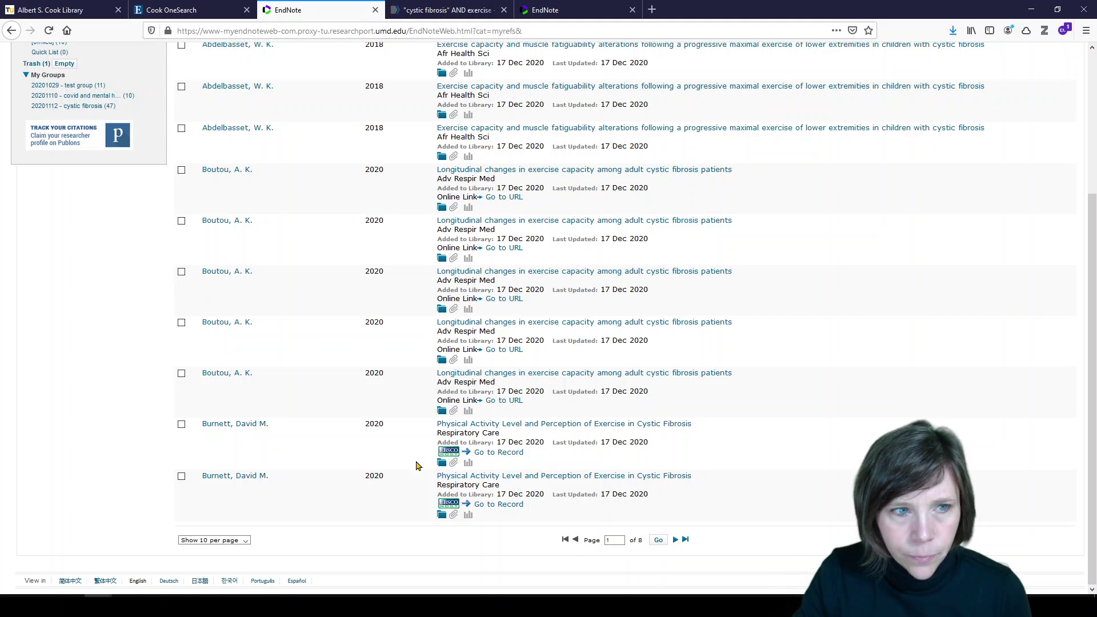
scroll(434, 460, "up", 3)
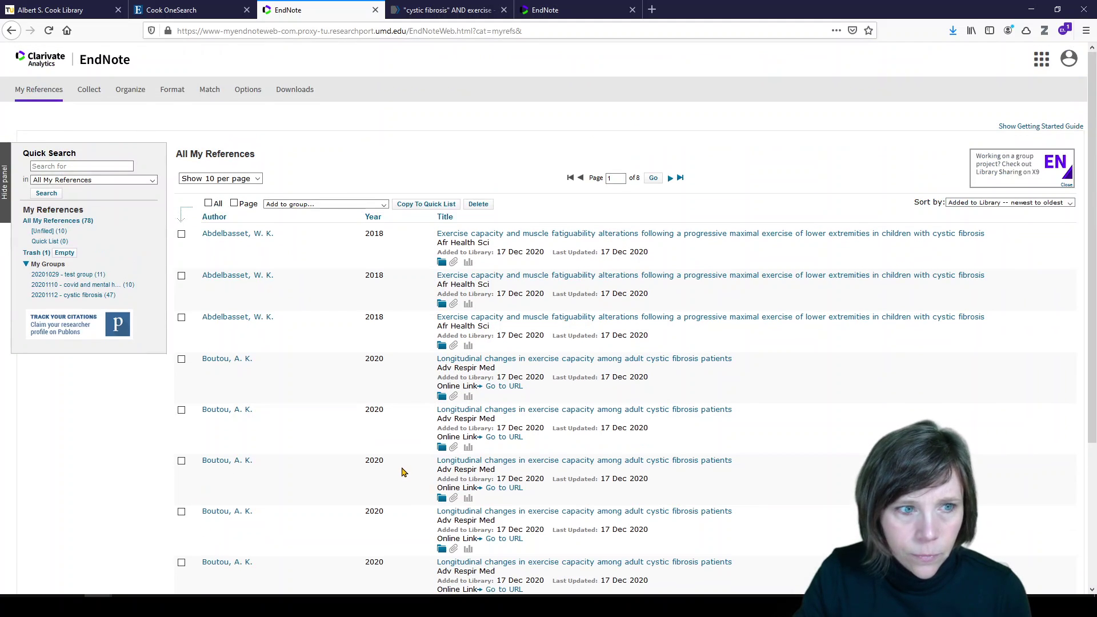
- From Unfiled, add the Physical Activity, Exercise and Cystic Fibrosis, interval training and video calling references to '20201112 - cystic fibrosis'
left_click(46, 232)
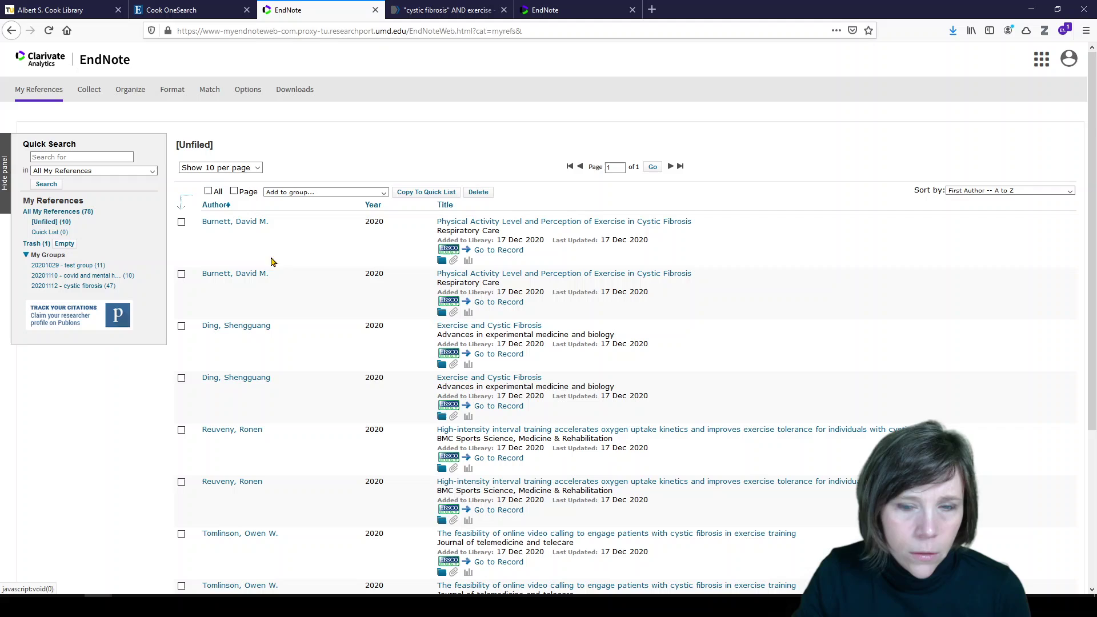
left_click(181, 222)
left_click(181, 275)
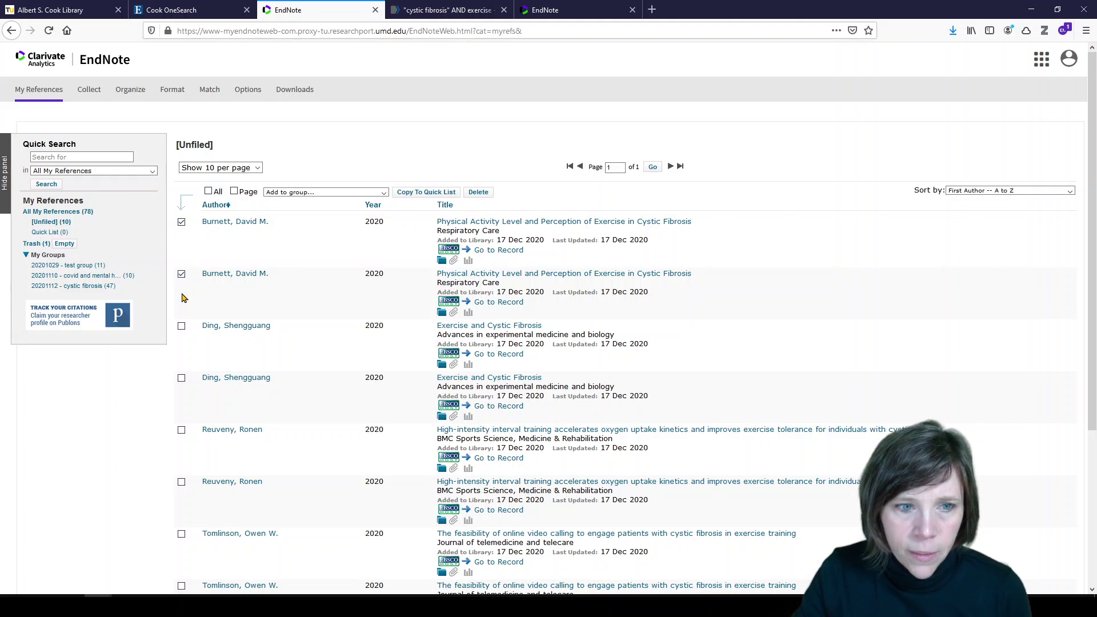
left_click(181, 327)
left_click(181, 379)
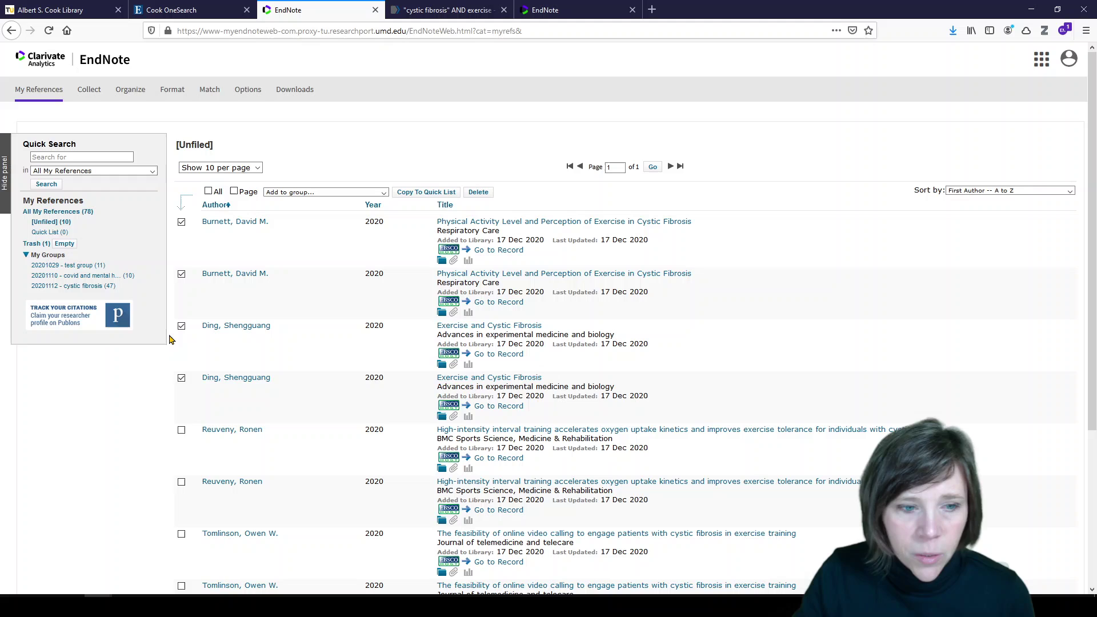
left_click(181, 430)
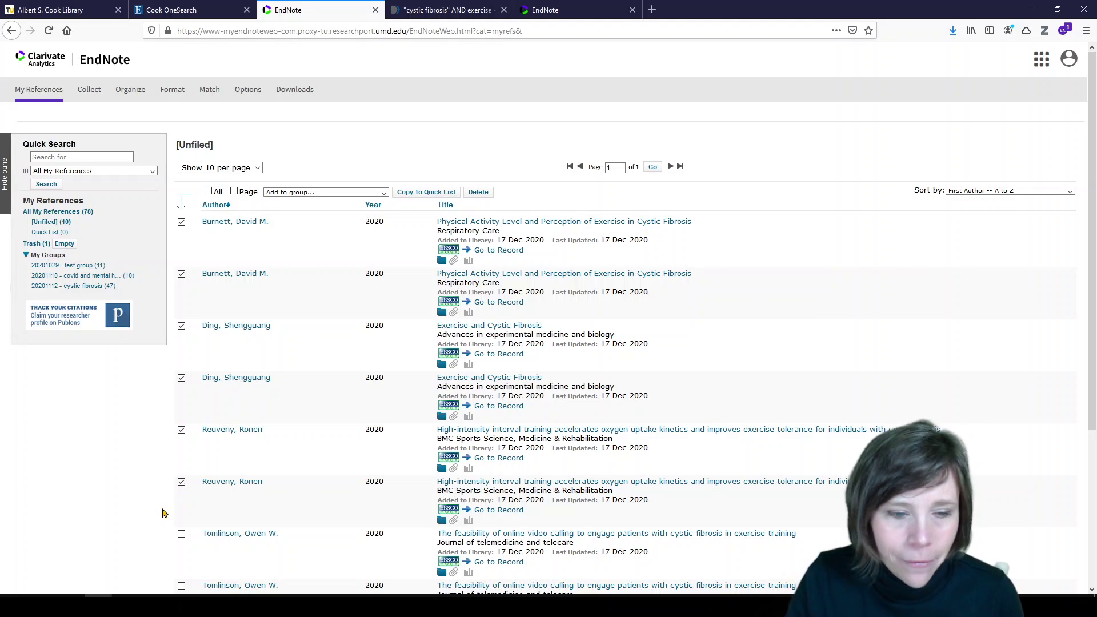
left_click(181, 535)
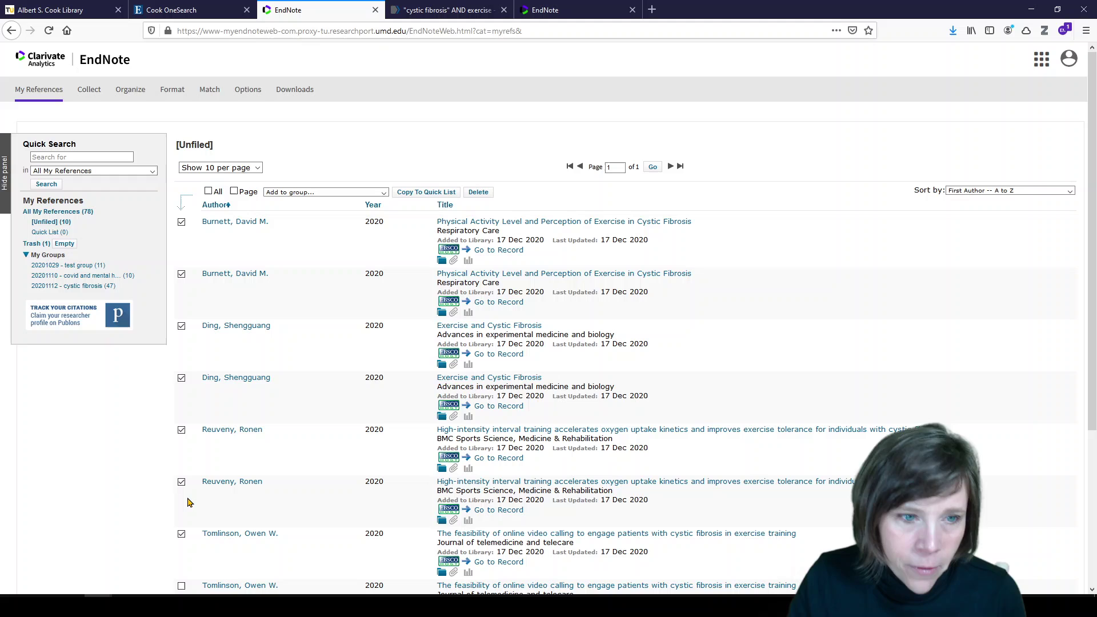
left_click(329, 193)
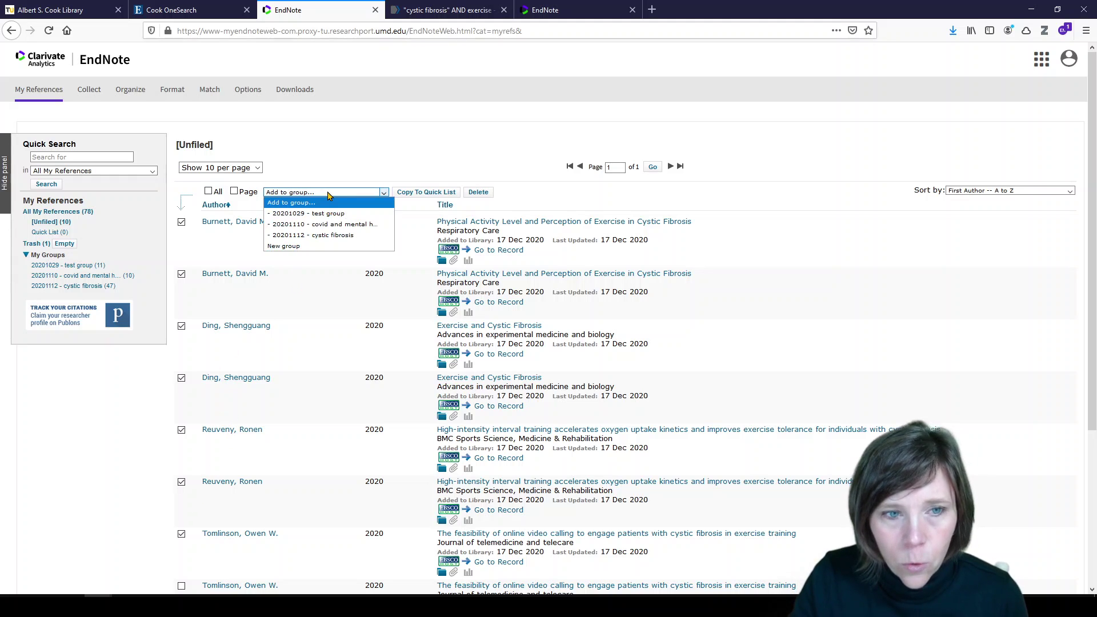
left_click(328, 236)
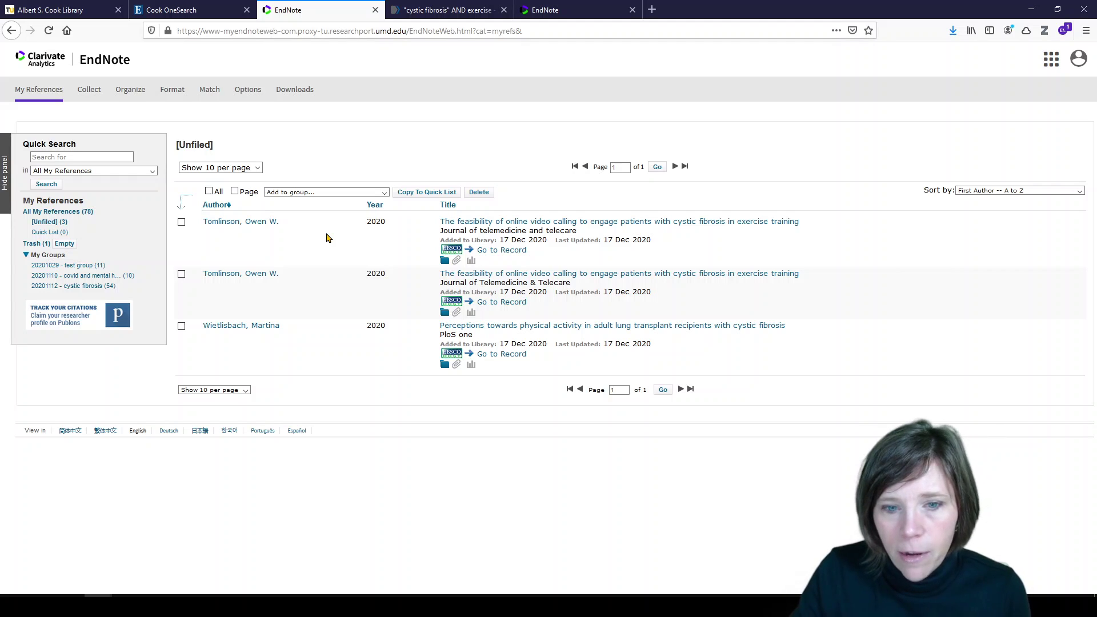
mouse_move(100, 107)
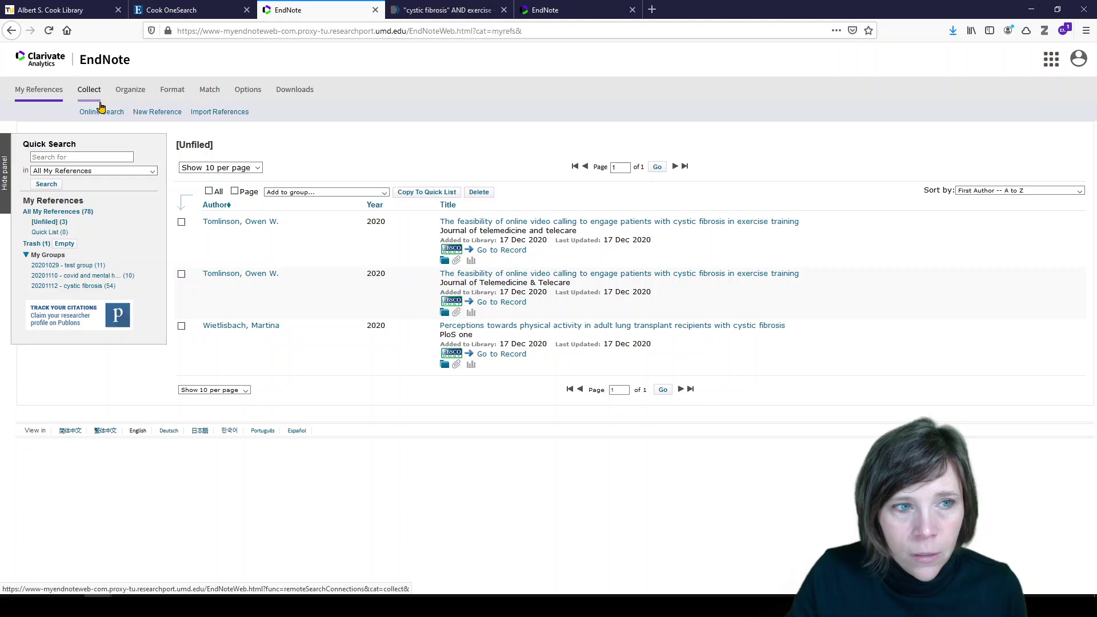